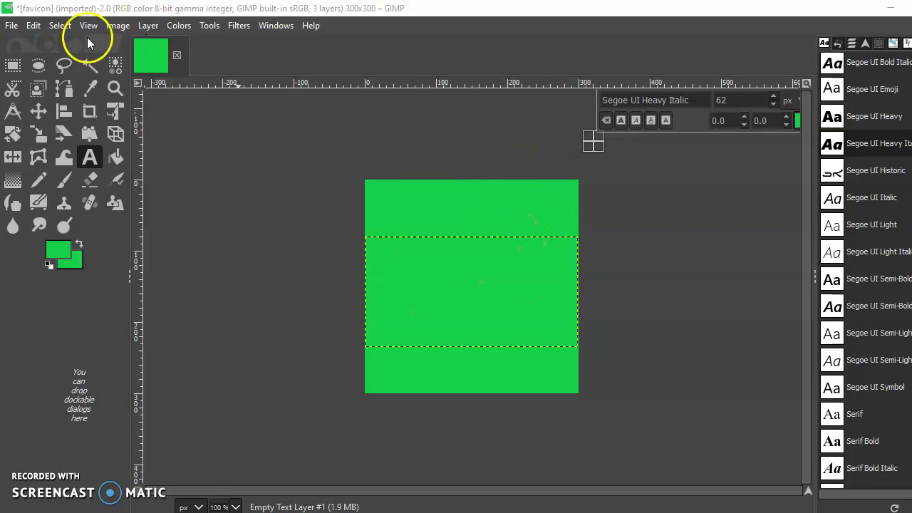
# - In Scale Image, raise the width toward 400 px with the height chained
pyautogui.click(113, 26)
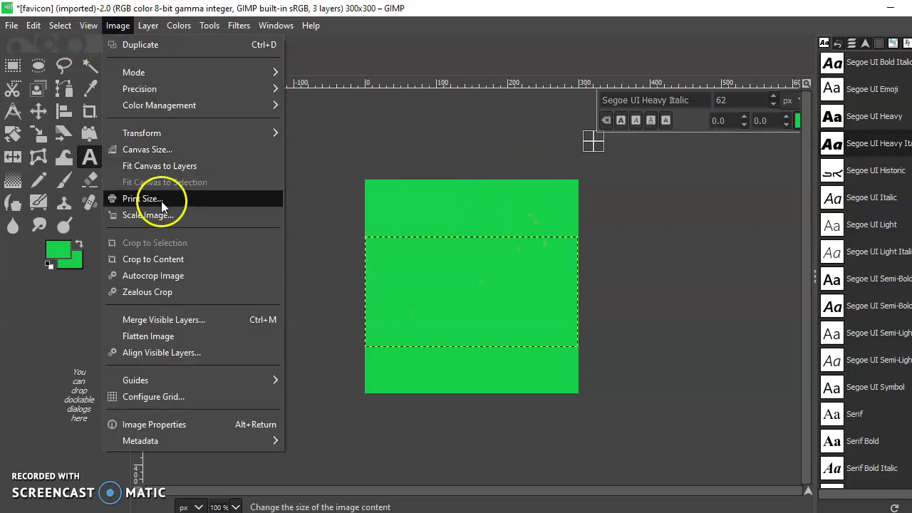
pyautogui.click(156, 217)
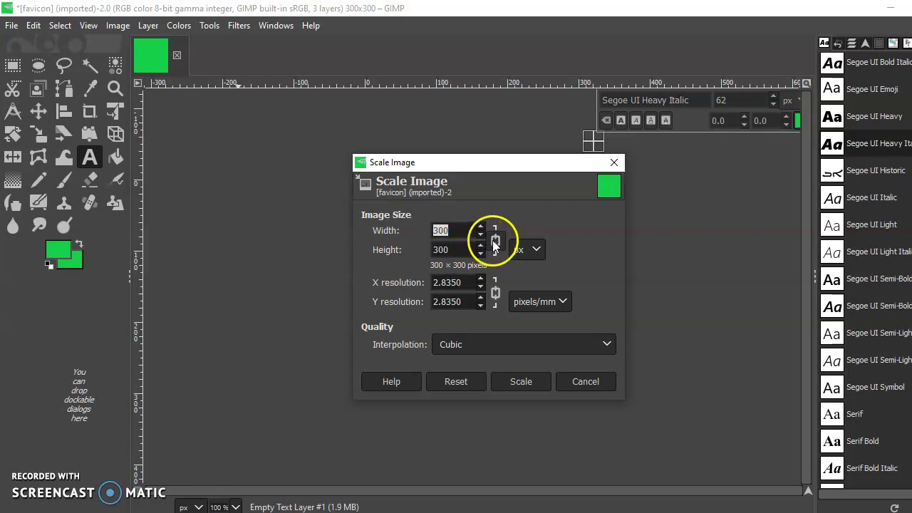
pyautogui.click(480, 226)
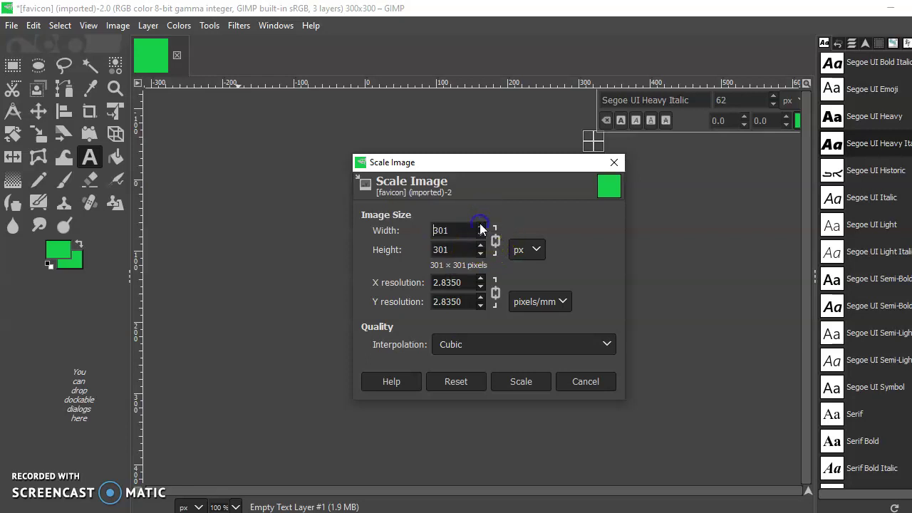
pyautogui.click(480, 226)
# - Apply the 400×400 scale, then draw a roughly 406×251 text box over the upper middle
pyautogui.click(517, 381)
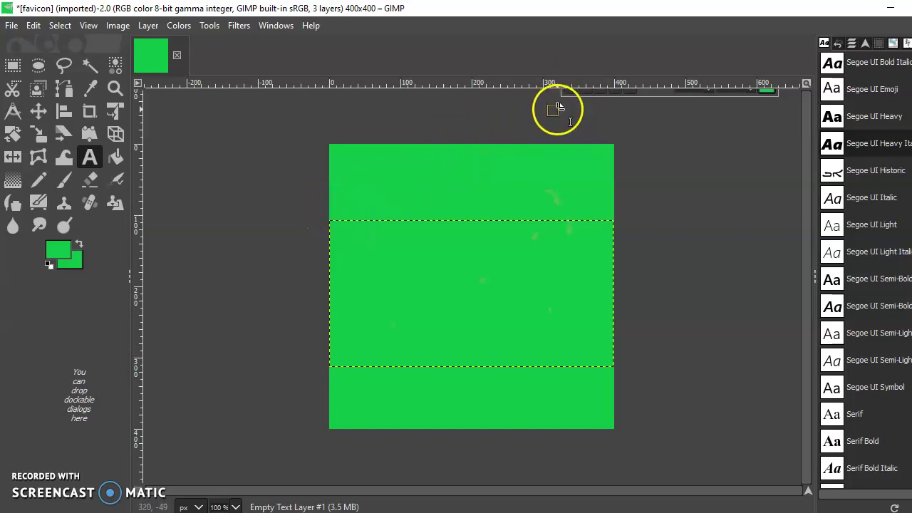
pyautogui.moveTo(558, 107); pyautogui.dragTo(557, 125)
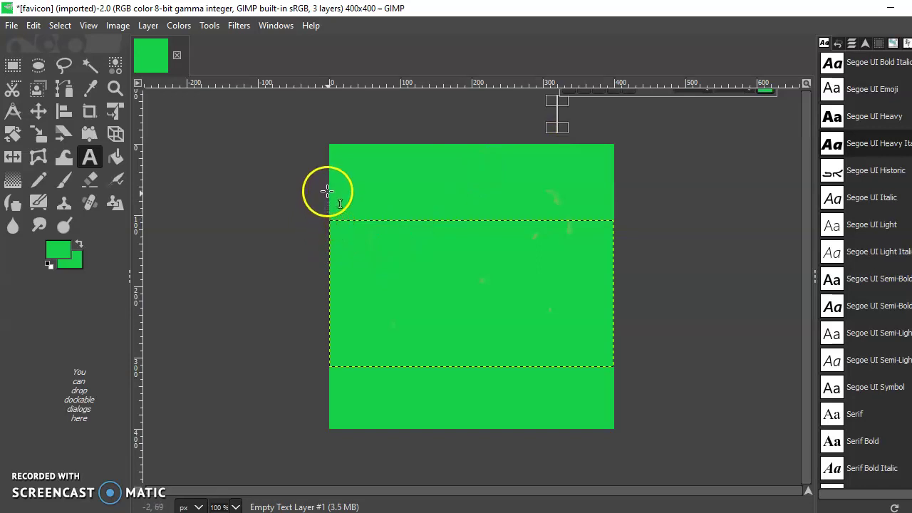
pyautogui.moveTo(326, 191); pyautogui.dragTo(616, 370)
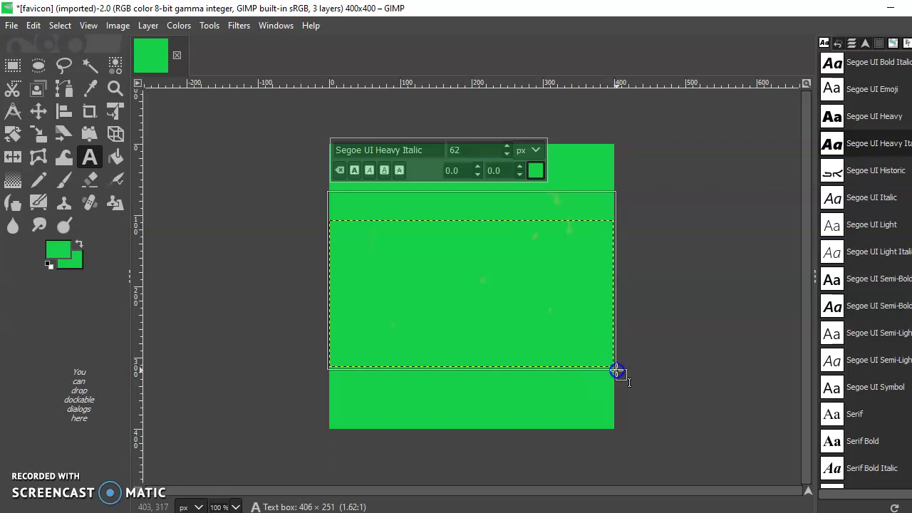
pyautogui.moveTo(617, 370); pyautogui.dragTo(616, 371)
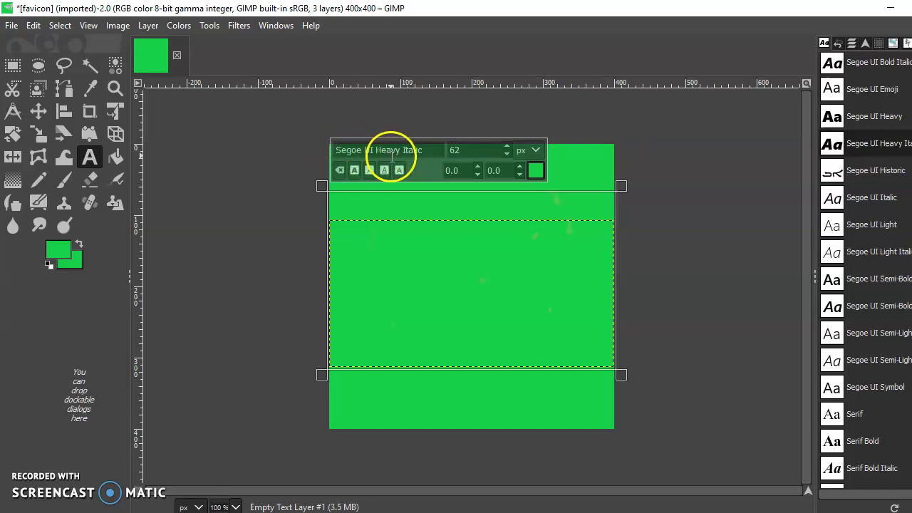
# - Change the text colour from green to red ed0b49 in the colour chooser
pyautogui.click(535, 170)
pyautogui.click(524, 103)
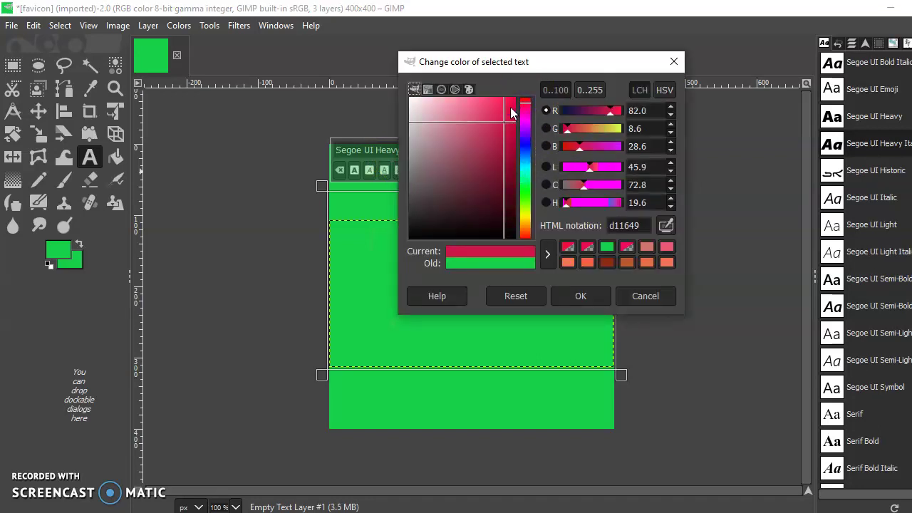
pyautogui.click(511, 106)
pyautogui.click(582, 295)
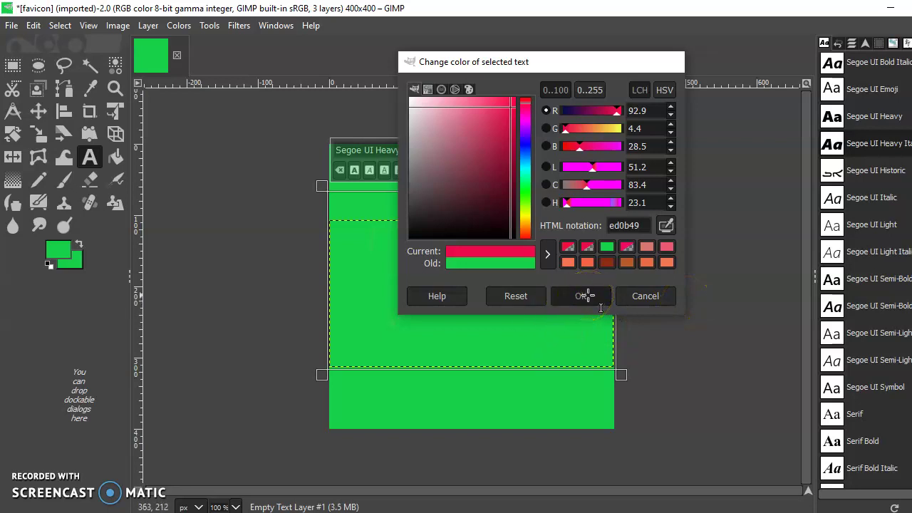
pyautogui.click(584, 296)
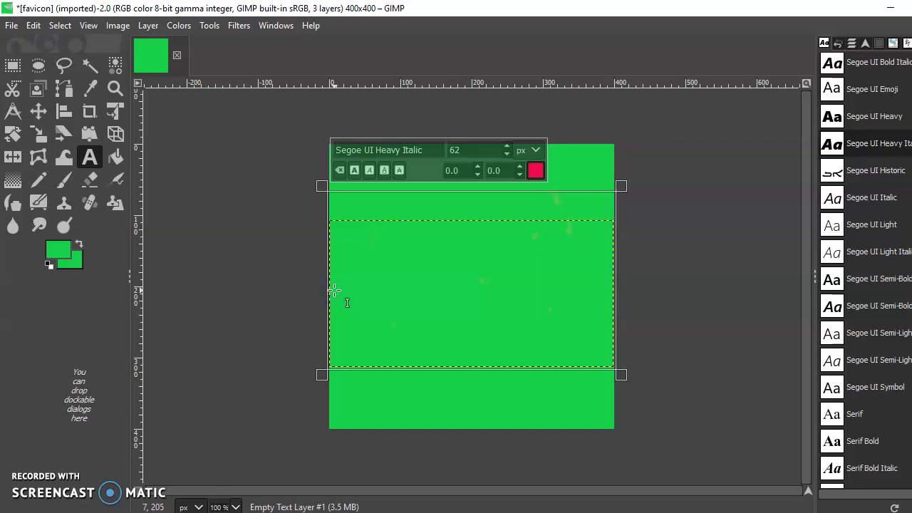
# - Type 'Gimpstock' and stretch the text box down to about 401×308 px
pyautogui.write('G')
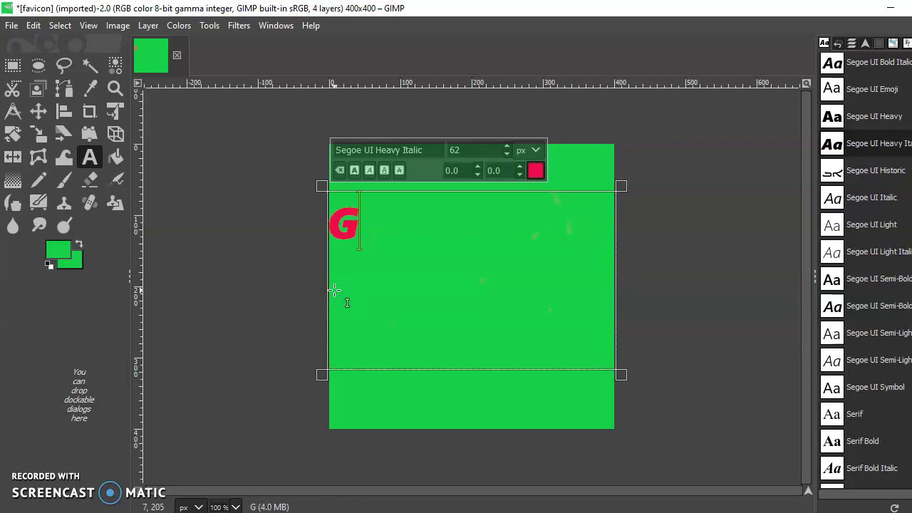
pyautogui.write('imps')
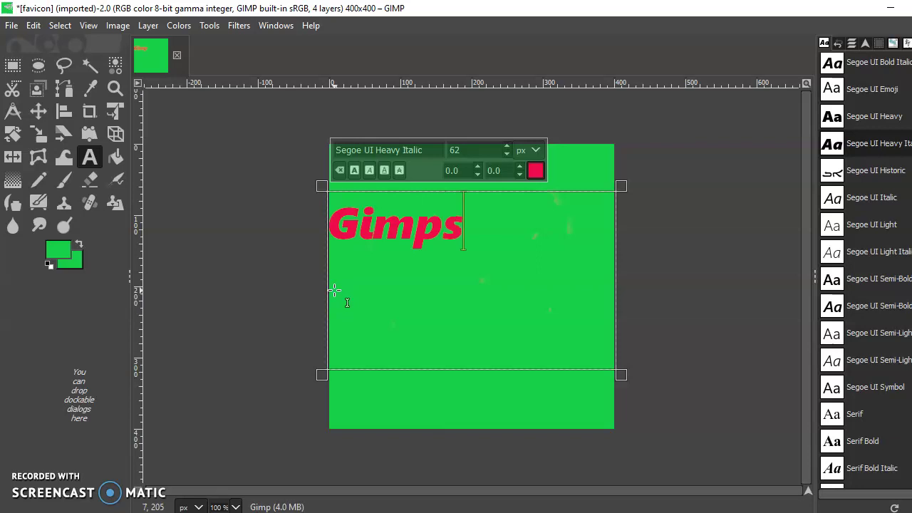
pyautogui.write('toc')
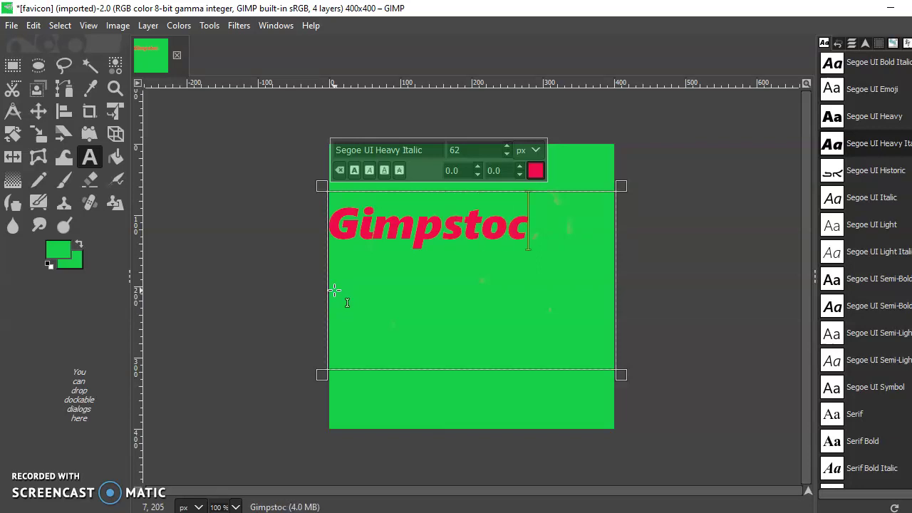
pyautogui.write('k')
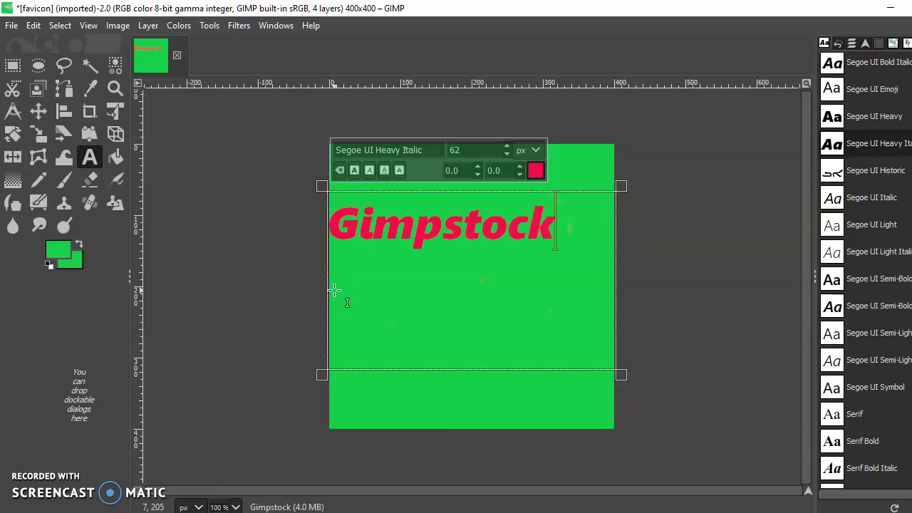
pyautogui.moveTo(334, 290); pyautogui.dragTo(344, 411)
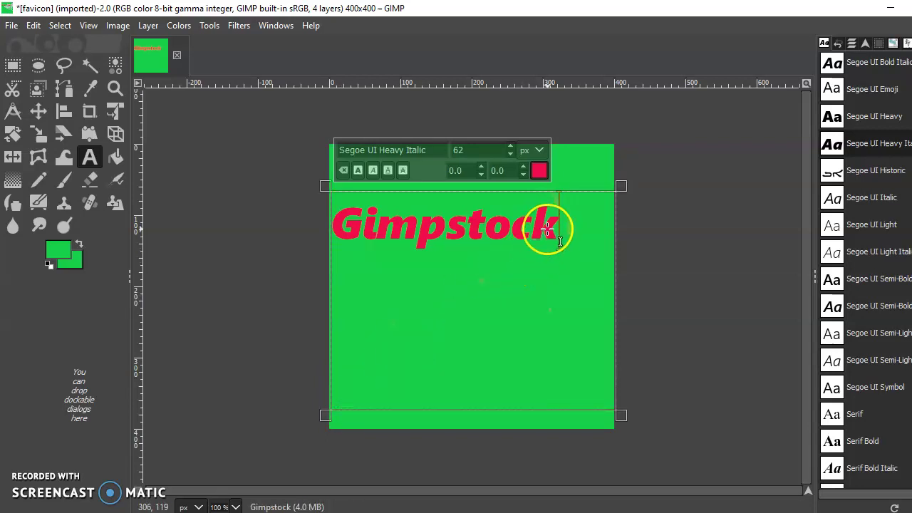
# - Delete the Gimpstock text and start a new wide text box lower on the image
pyautogui.press('BackSpace')
pyautogui.press('BackSpace')
pyautogui.press('BackSpace')
pyautogui.press('BackSpace')
pyautogui.press('BackSpace')
pyautogui.press('BackSpace')
pyautogui.press('BackSpace')
pyautogui.press('BackSpace')
pyautogui.press('BackSpace')
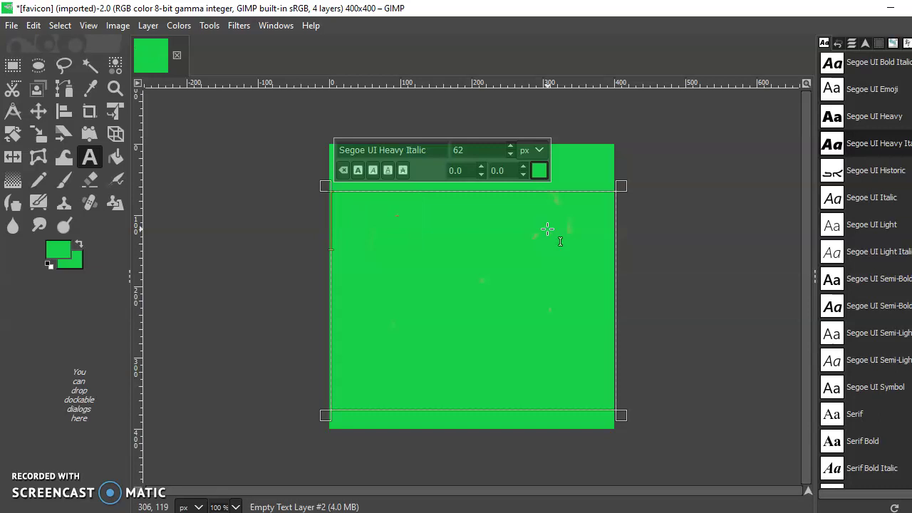
pyautogui.click(680, 235)
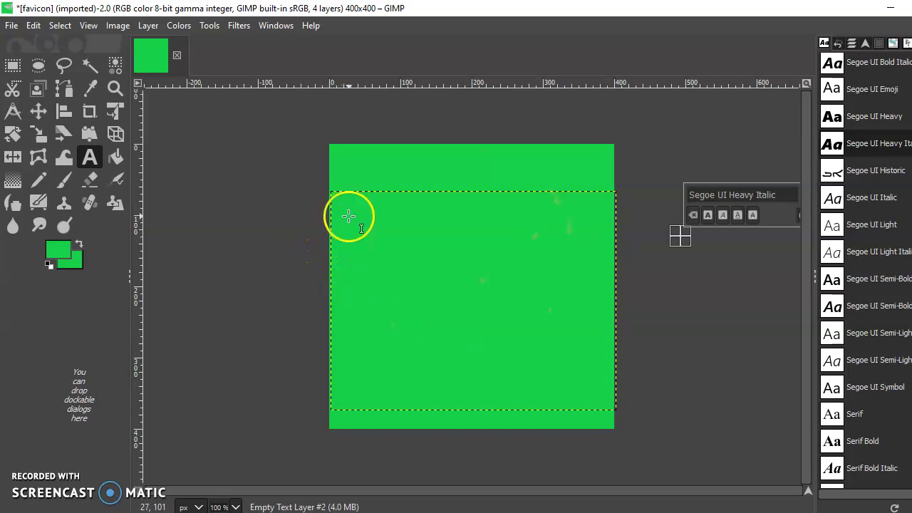
pyautogui.click(323, 246)
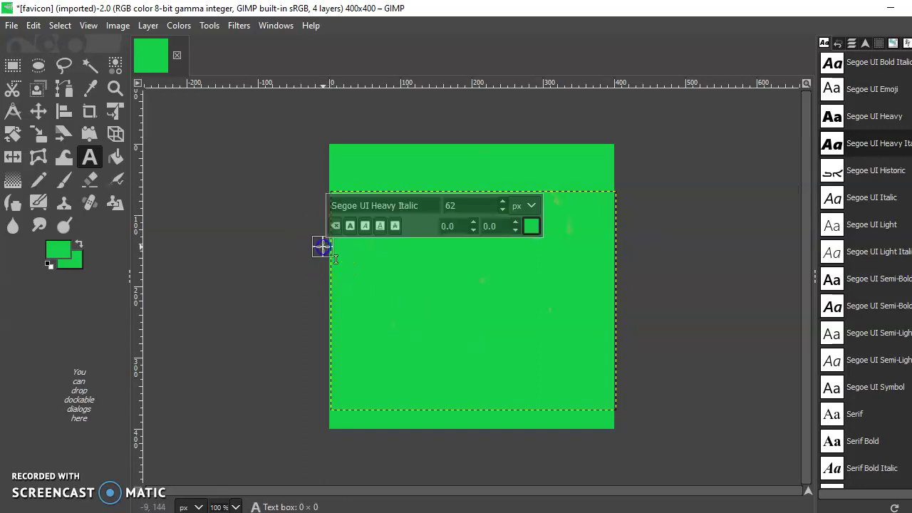
pyautogui.moveTo(322, 246); pyautogui.dragTo(627, 329)
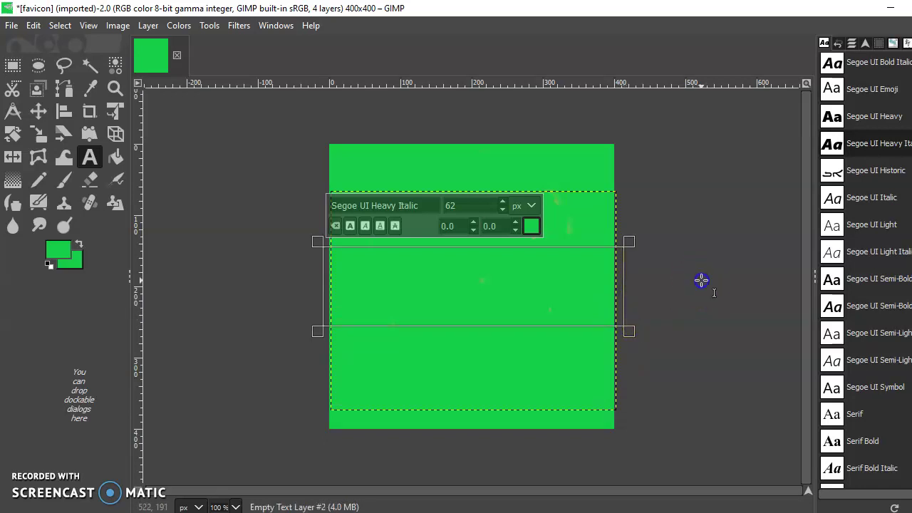
# - Redraw the empty text box and resize it to about 399×233 px lower down
pyautogui.click(701, 279)
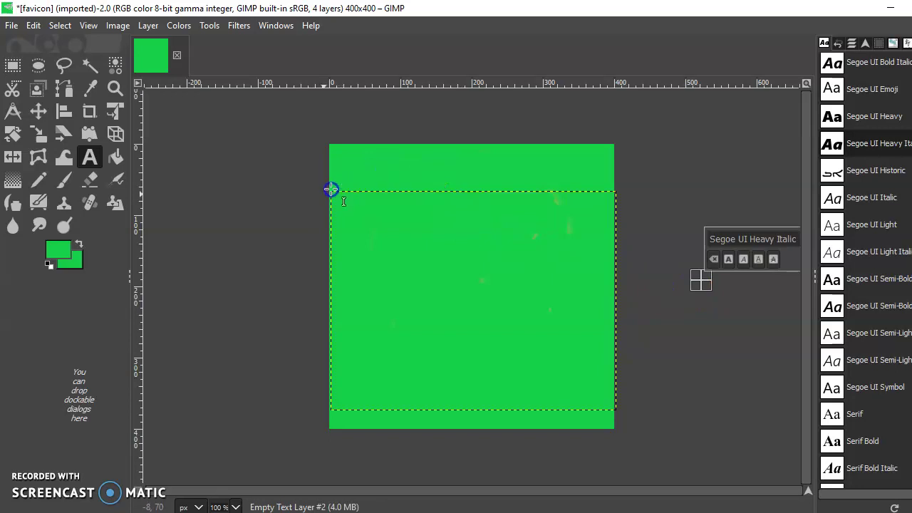
pyautogui.click(291, 223)
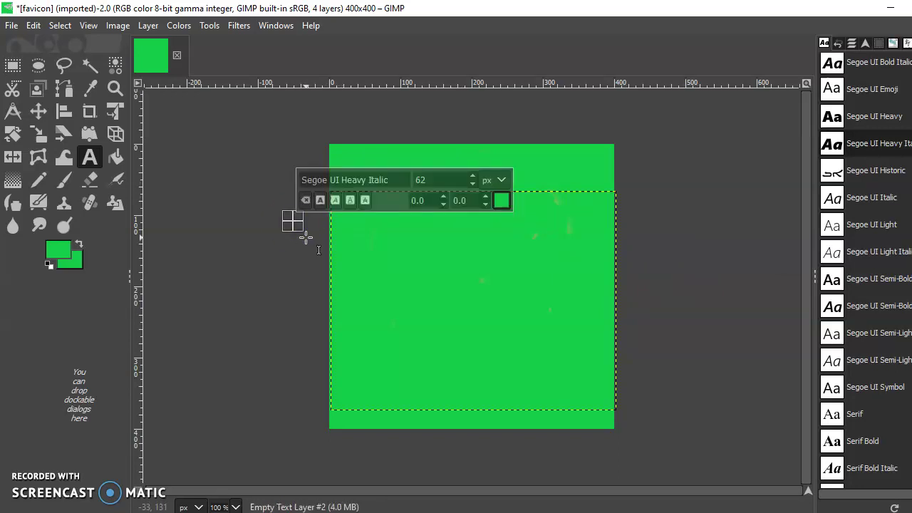
pyautogui.click(583, 200)
pyautogui.moveTo(623, 192); pyautogui.dragTo(621, 238)
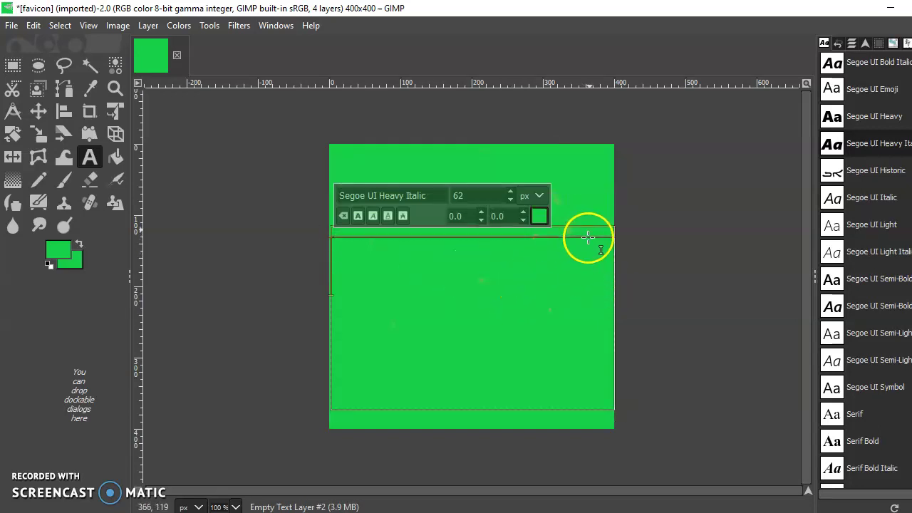
pyautogui.moveTo(623, 234); pyautogui.dragTo(617, 246)
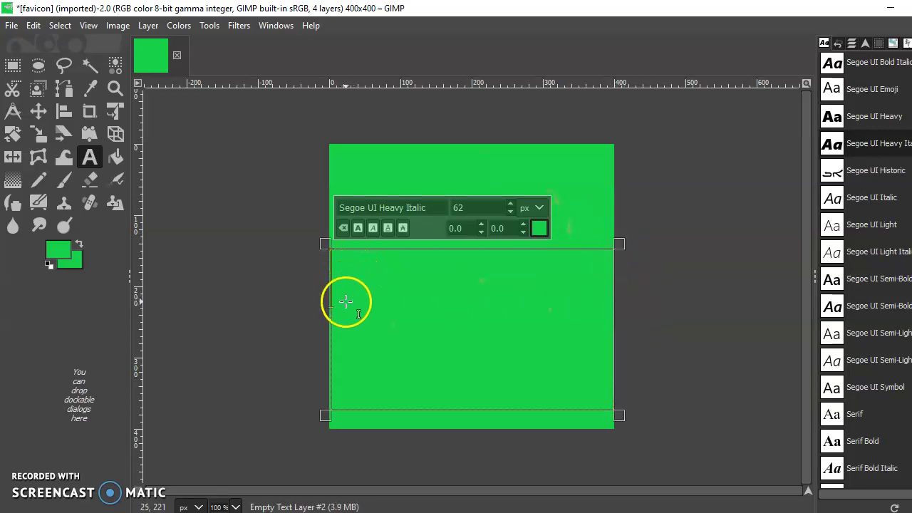
# - Set the text colour to deeper red cb083d and the font size to 63 px
pyautogui.click(538, 227)
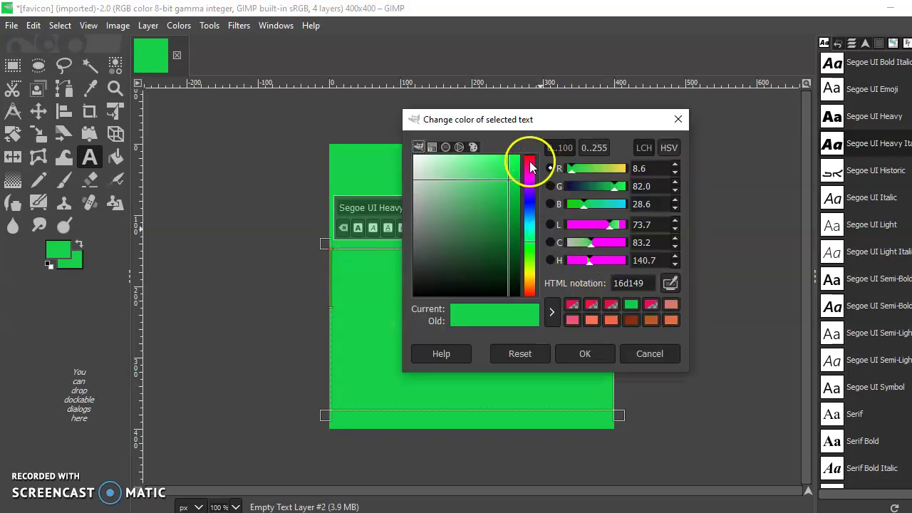
pyautogui.click(531, 166)
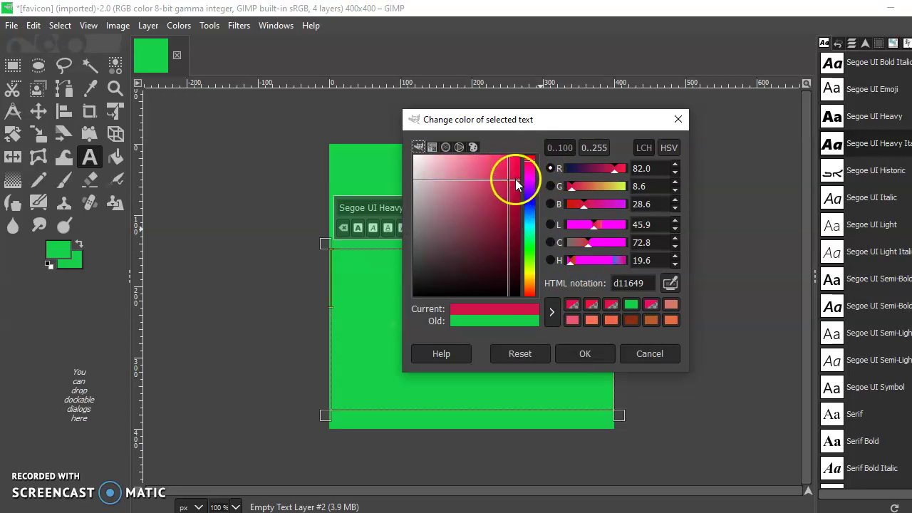
pyautogui.click(515, 184)
pyautogui.click(579, 353)
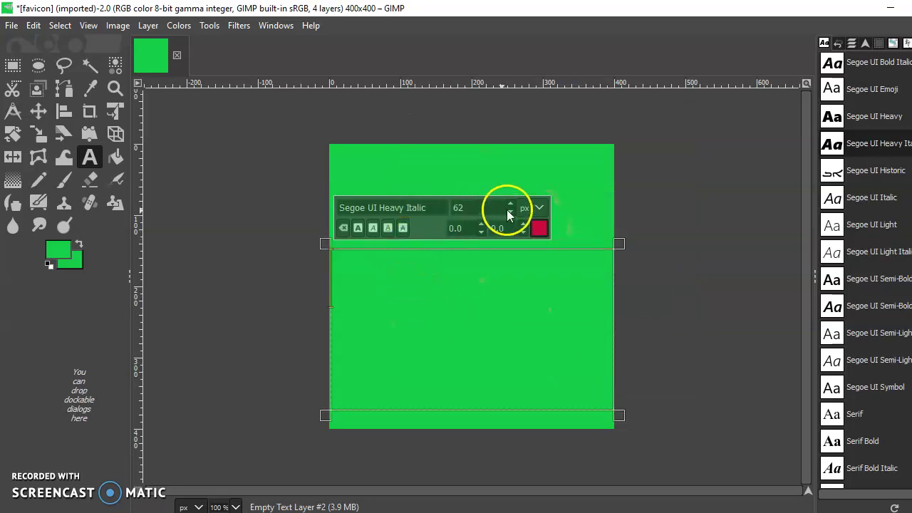
pyautogui.click(510, 205)
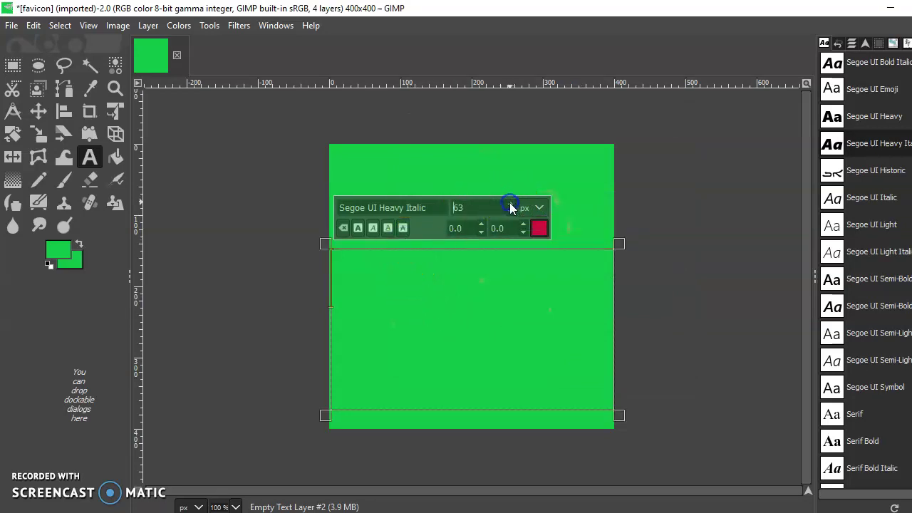
pyautogui.click(340, 272)
# - Type 'GimpStock' and widen the text box from its left side
pyautogui.write('G')
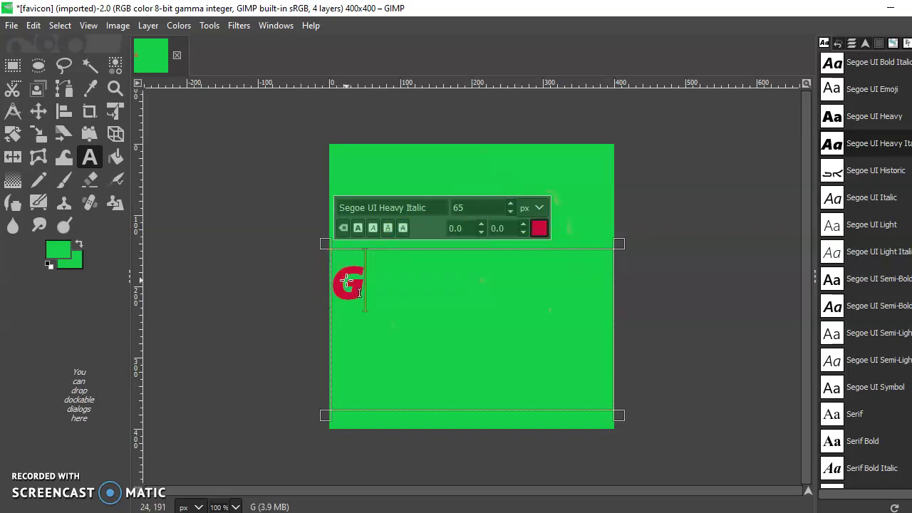
pyautogui.write('imp')
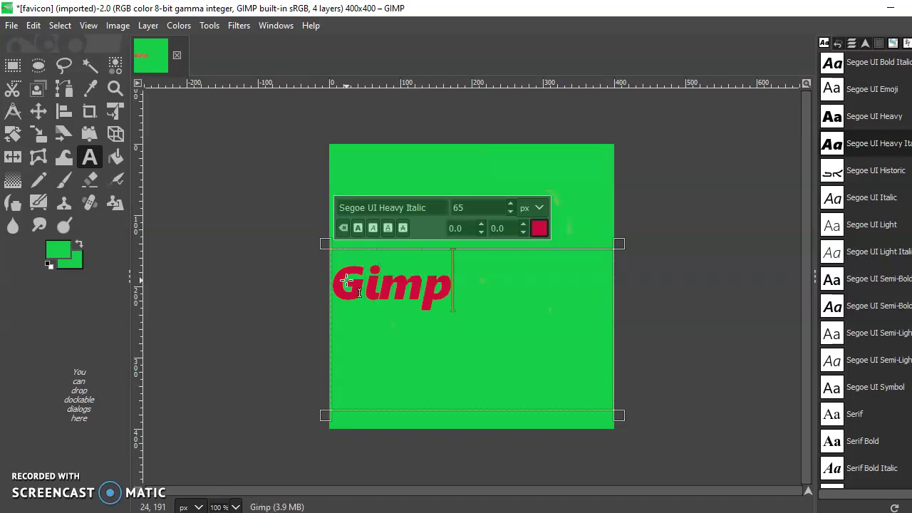
pyautogui.write('Sto')
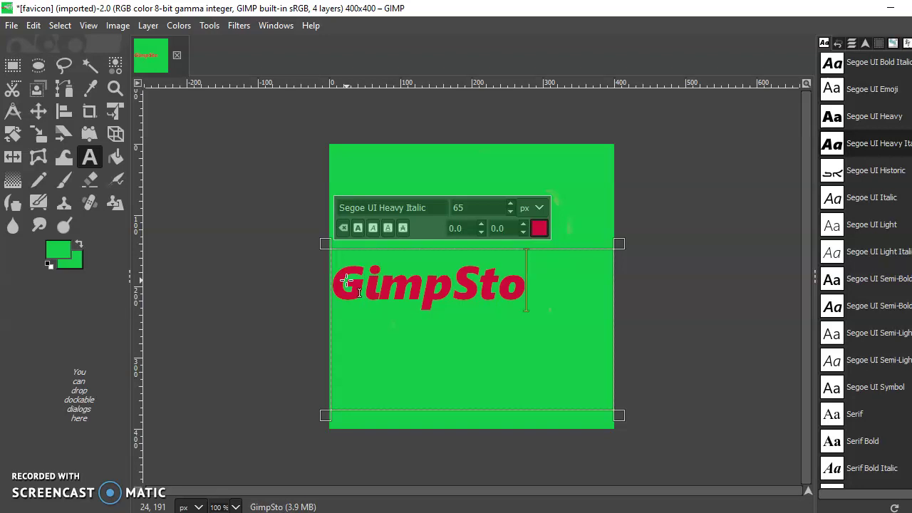
pyautogui.write('ck')
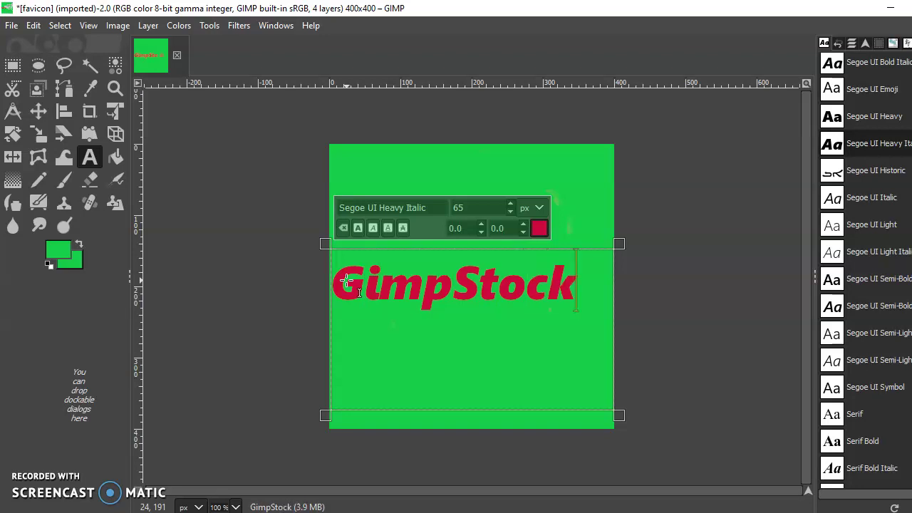
pyautogui.moveTo(341, 279); pyautogui.dragTo(332, 279)
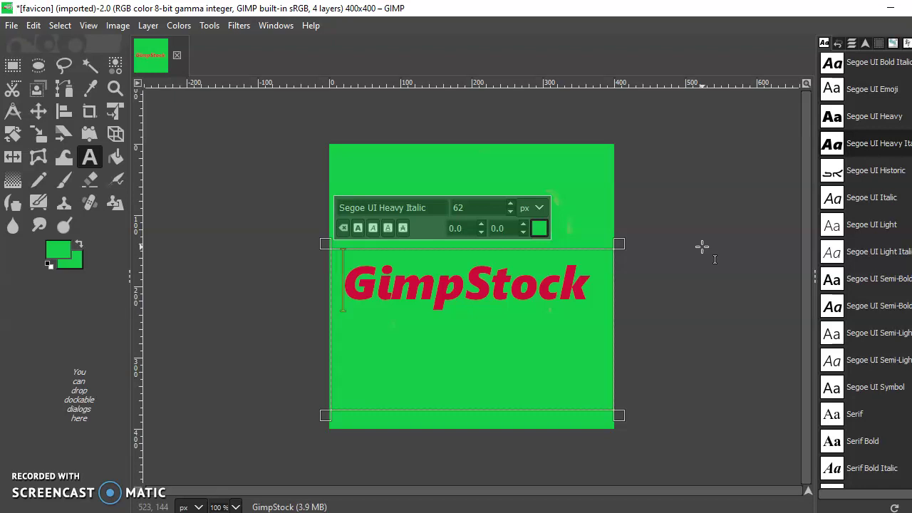
# - Commit the red GimpStock text as its own layer on the green square
pyautogui.click(549, 295)
pyautogui.click(661, 287)
pyautogui.click(242, 224)
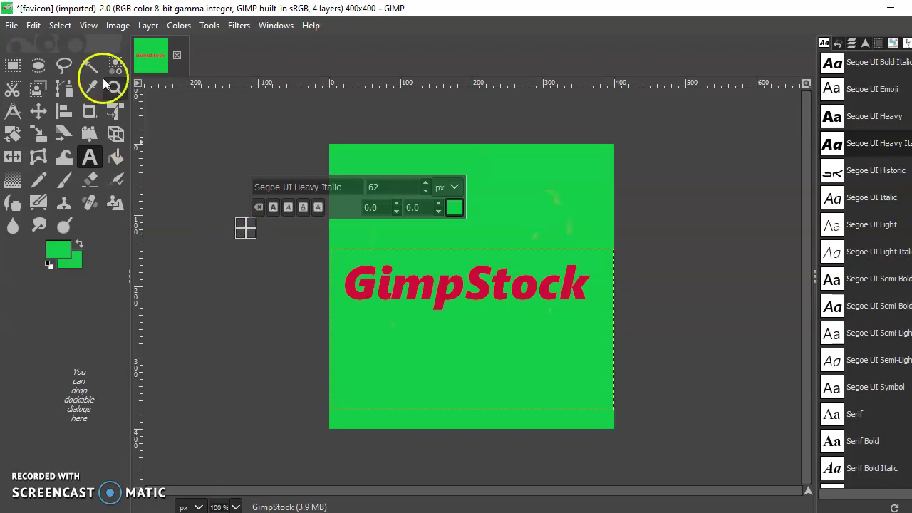
# - Browse the Image, Colors and Filters menus, then remove the layer's alpha channel
pyautogui.click(118, 26)
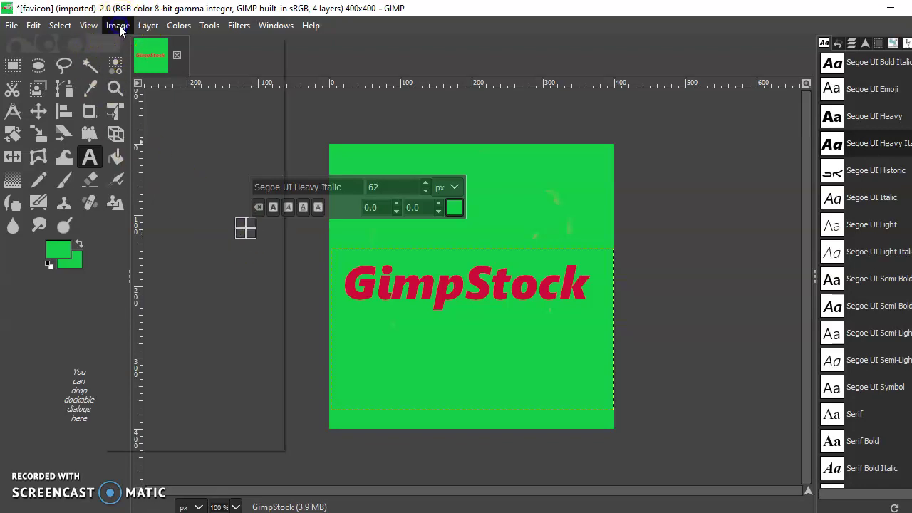
pyautogui.moveTo(146, 26)
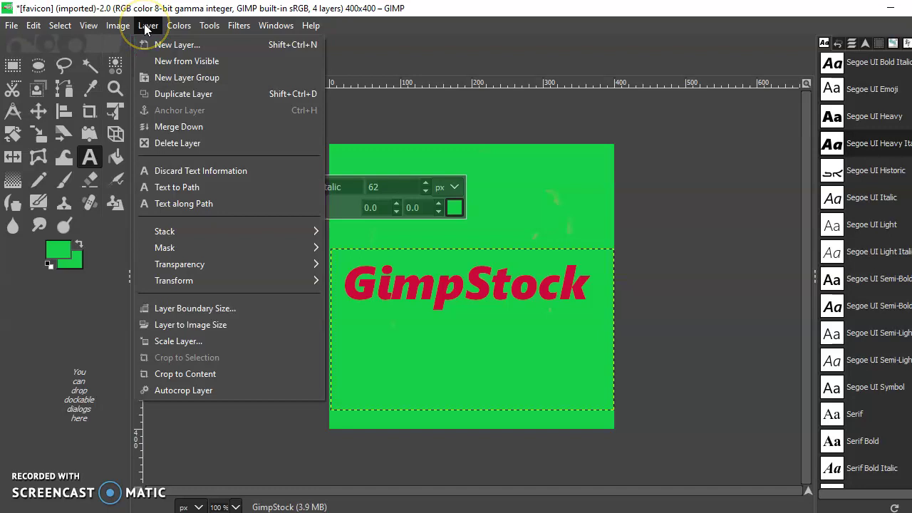
pyautogui.click(175, 26)
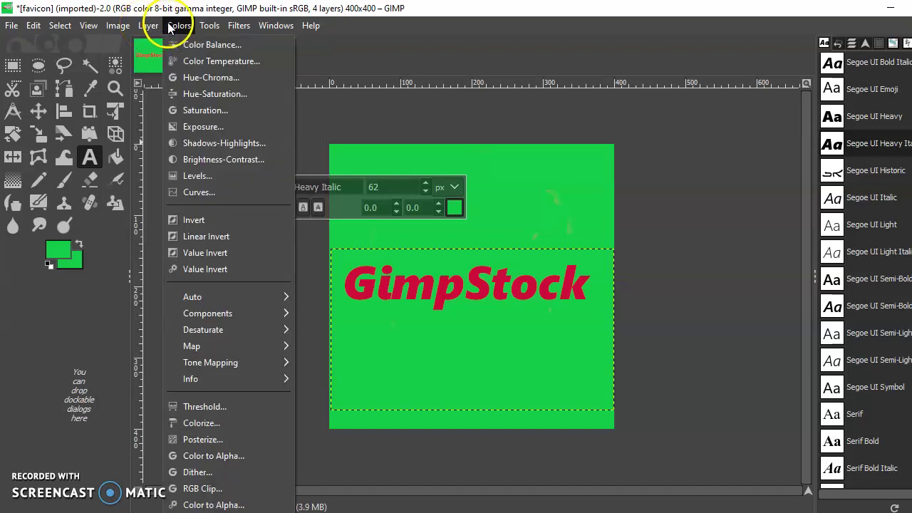
pyautogui.click(193, 25)
pyautogui.click(239, 26)
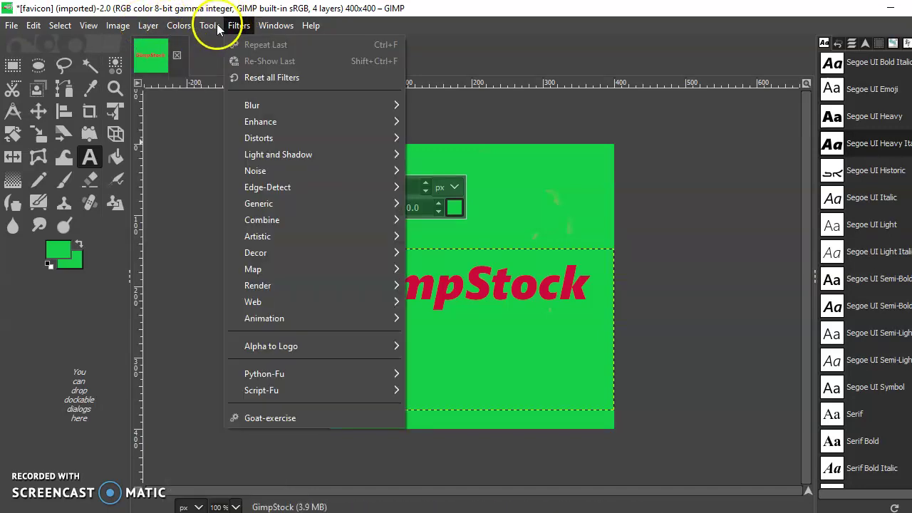
pyautogui.click(211, 15)
pyautogui.click(142, 27)
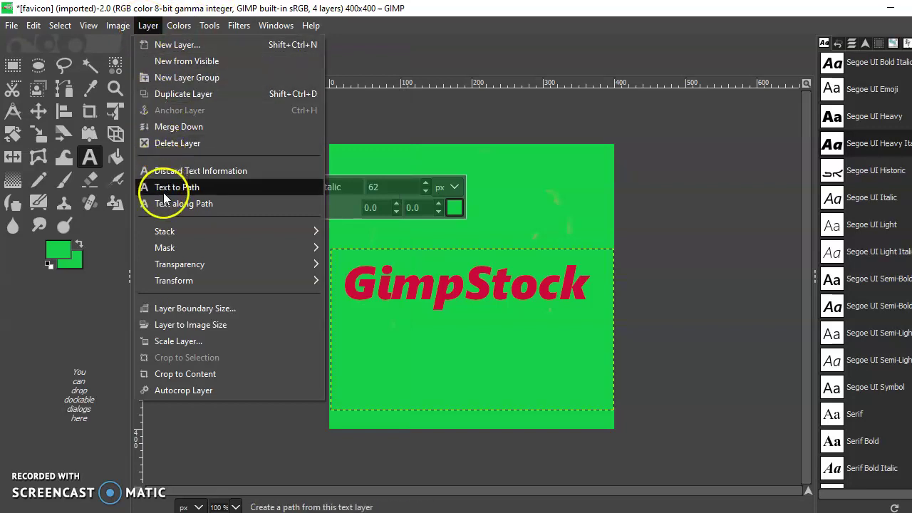
pyautogui.moveTo(307, 263)
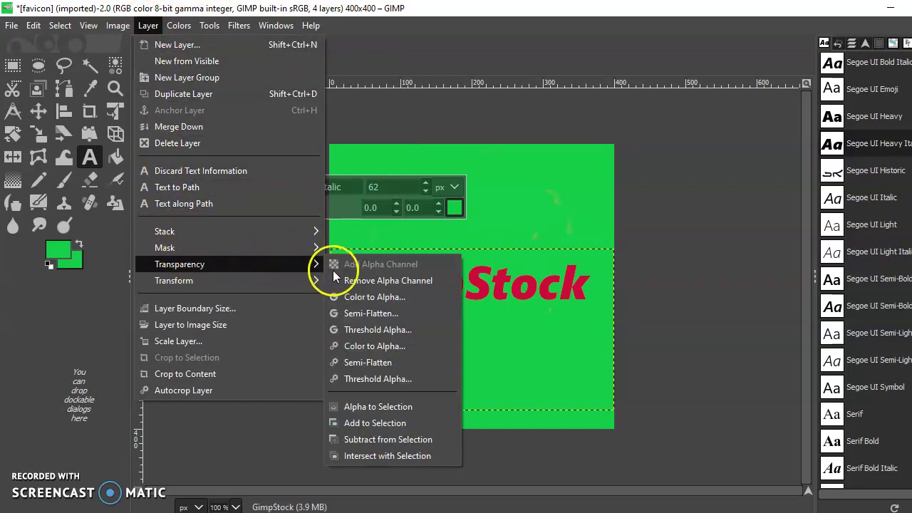
pyautogui.click(385, 281)
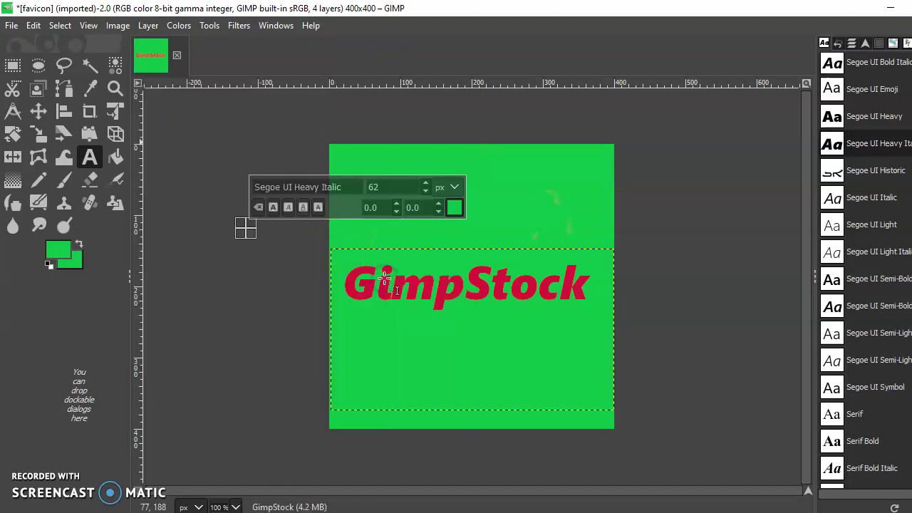
# - Try Color to Alpha, then add an alpha channel back to the layer
pyautogui.click(147, 25)
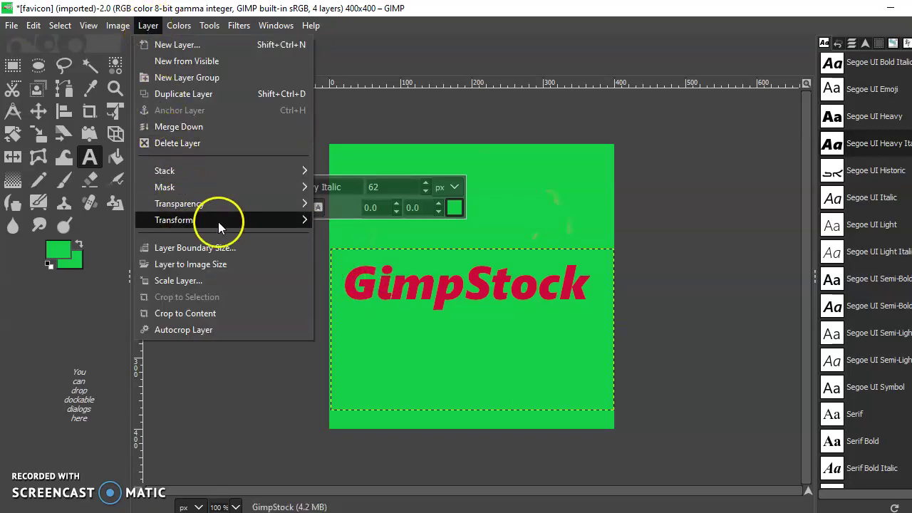
pyautogui.moveTo(300, 204)
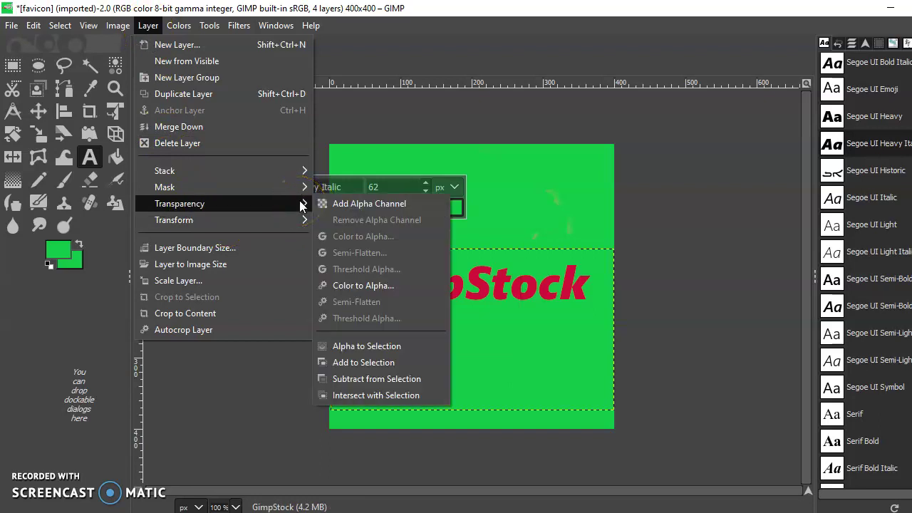
pyautogui.click(356, 285)
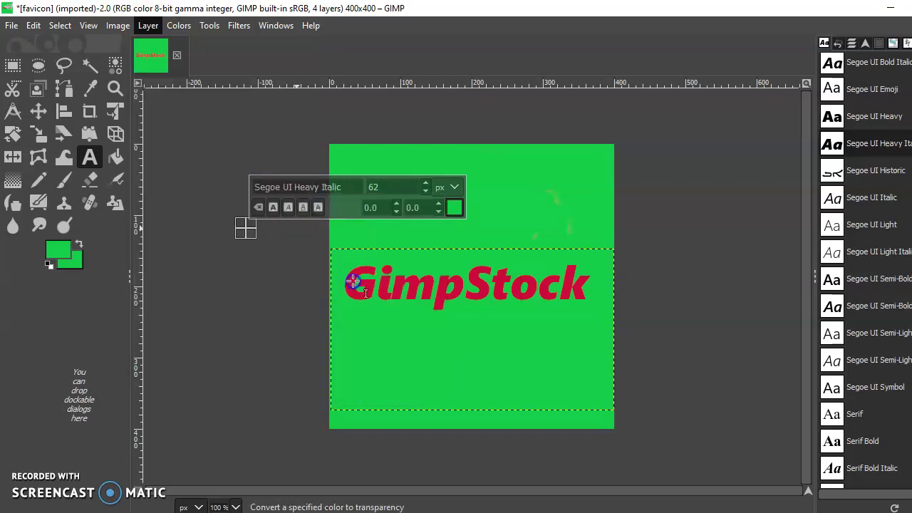
pyautogui.click(150, 26)
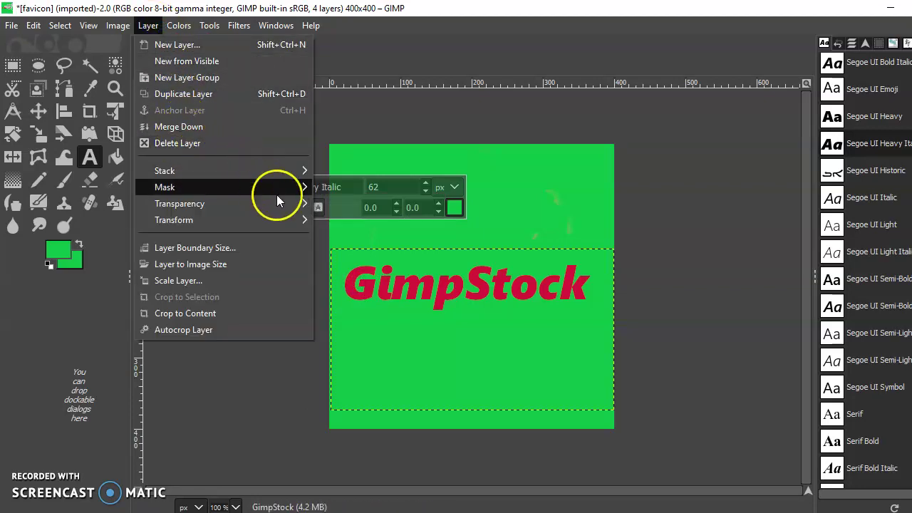
pyautogui.moveTo(300, 204)
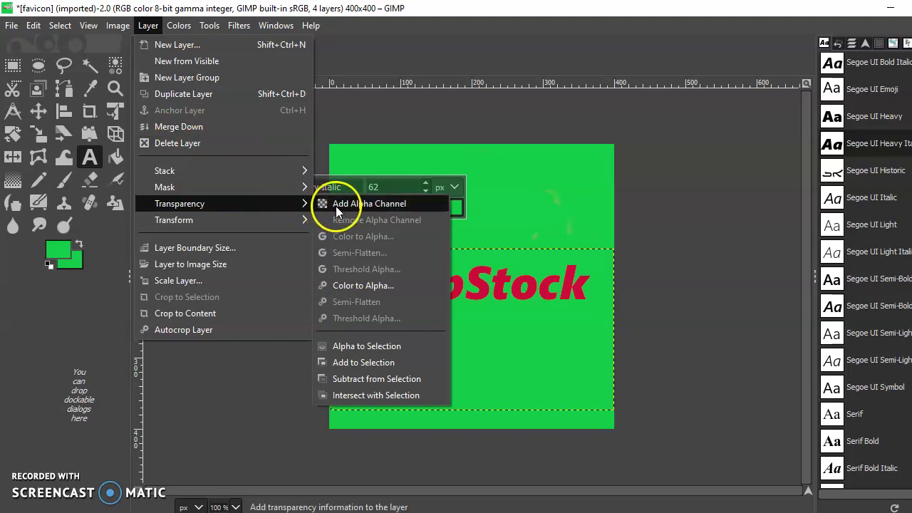
pyautogui.click(335, 205)
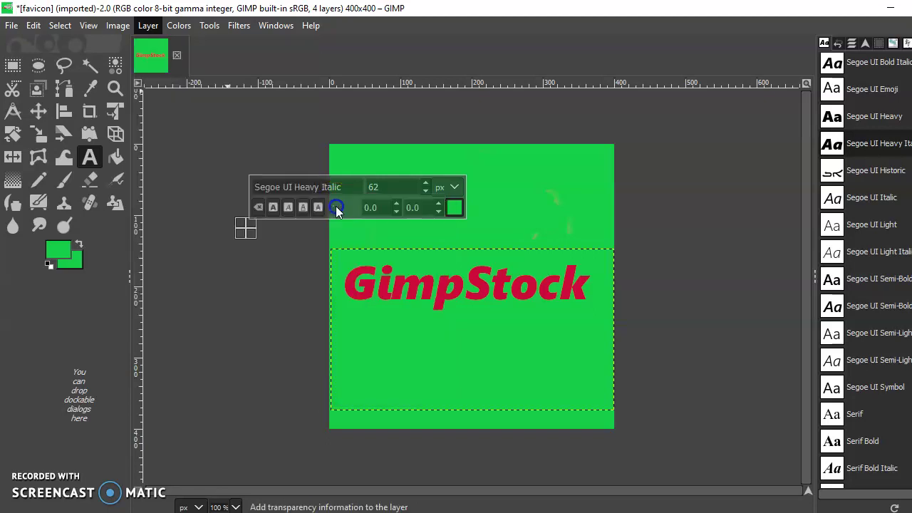
pyautogui.click(143, 27)
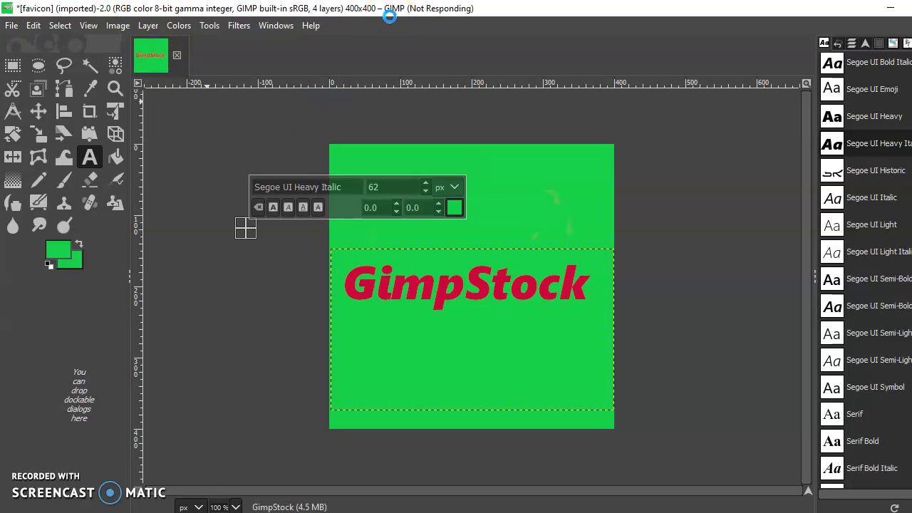
# - Wait out GIMP's Not Responding freeze until the GimpStock image is usable again
pyautogui.moveTo(406, 32)
pyautogui.mouseDown()
pyautogui.moveTo(418, 45)
pyautogui.moveTo(509, 45)
pyautogui.moveTo(598, 84)
pyautogui.mouseUp()
pyautogui.moveTo(403, 240); pyautogui.dragTo(450, 356)
pyautogui.moveTo(432, 83); pyautogui.dragTo(403, 78)
pyautogui.click(313, 43)
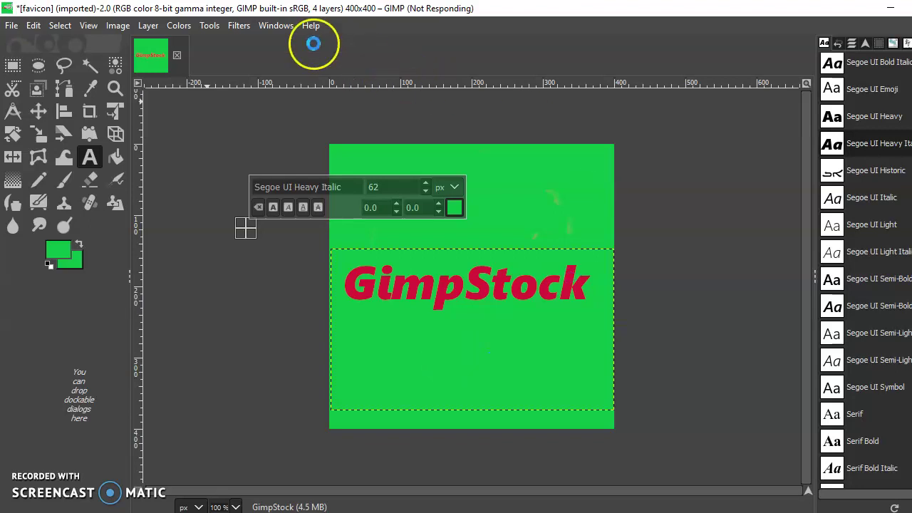
pyautogui.moveTo(201, 23)
pyautogui.mouseDown()
pyautogui.moveTo(166, 24)
pyautogui.moveTo(268, 187)
pyautogui.moveTo(232, 350)
pyautogui.moveTo(185, 263)
pyautogui.moveTo(144, 24)
pyautogui.moveTo(776, 112)
pyautogui.moveTo(793, 188)
pyautogui.mouseUp()
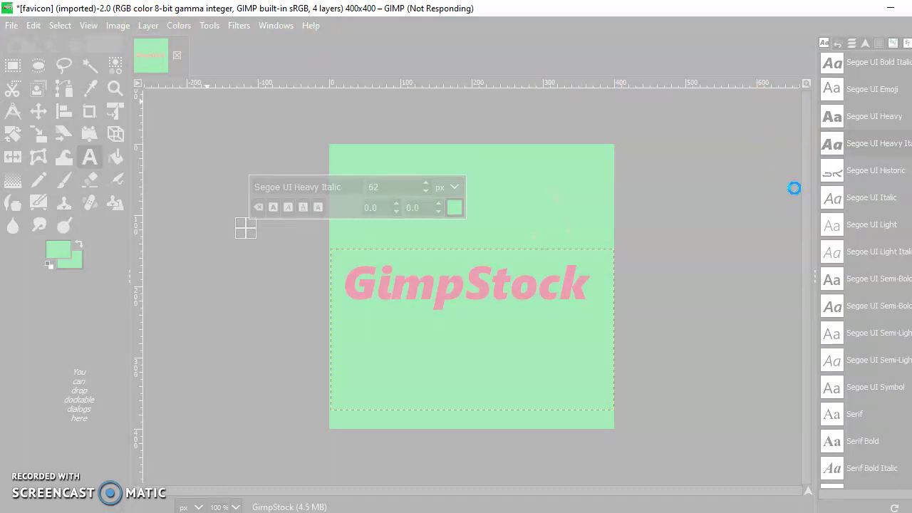
pyautogui.moveTo(793, 188); pyautogui.dragTo(24, 483)
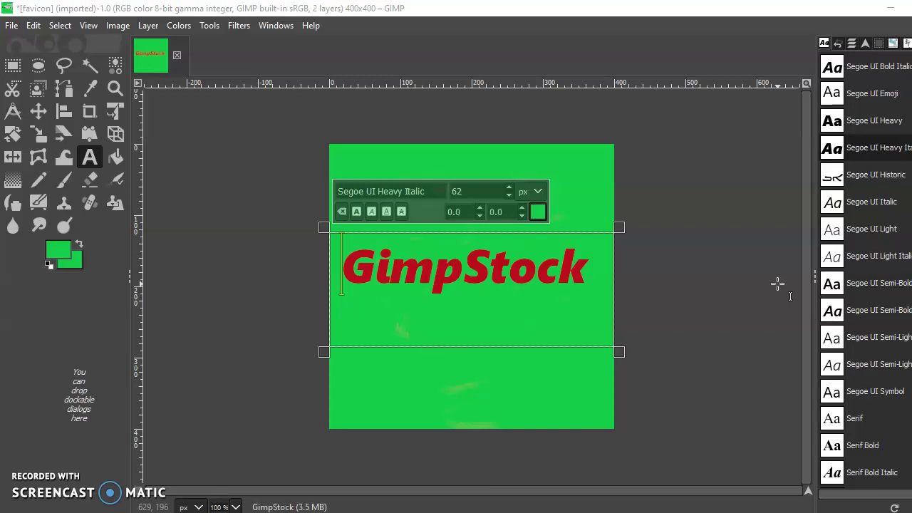
# - Scale the image down to 48×48 px with width and height linked
pyautogui.click(114, 27)
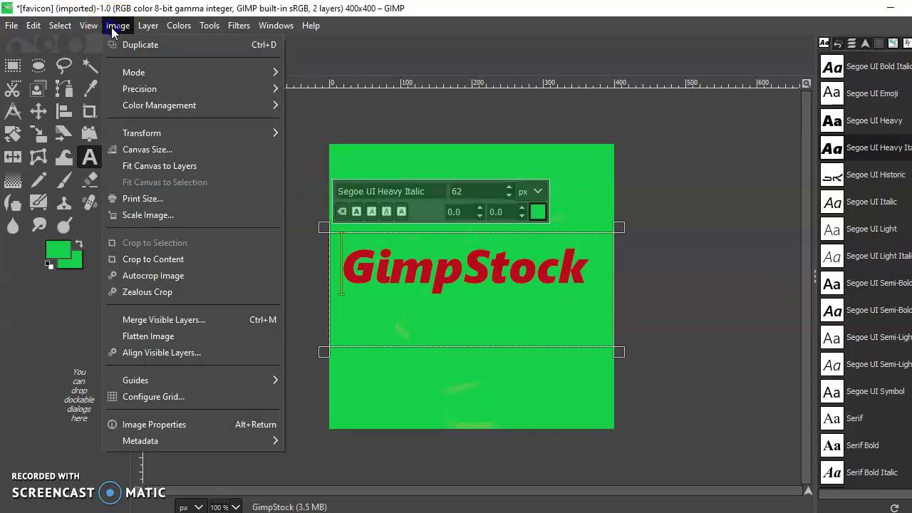
pyautogui.click(162, 218)
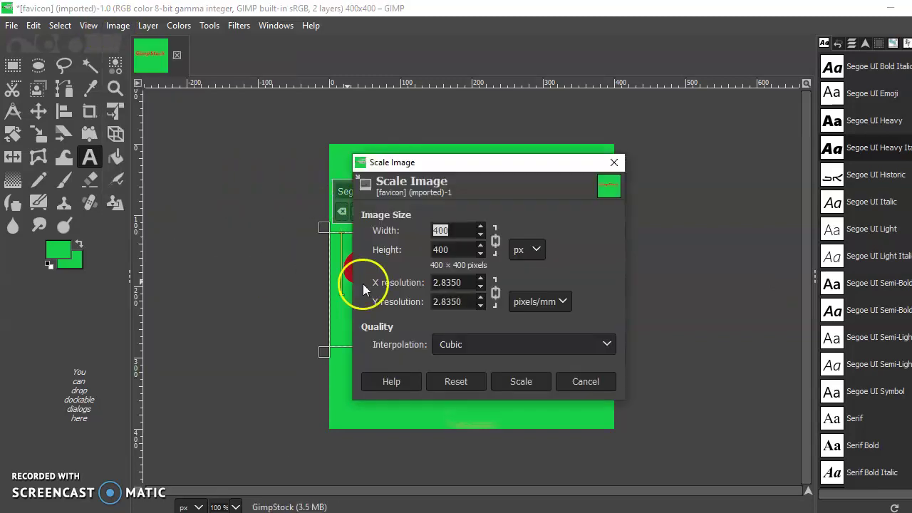
pyautogui.click(481, 235)
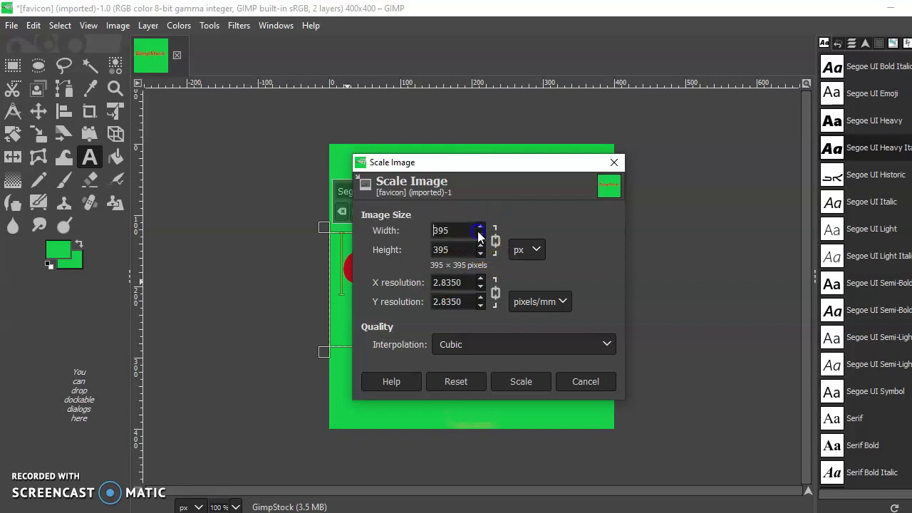
pyautogui.moveTo(479, 237); pyautogui.dragTo(480, 229)
pyautogui.click(519, 381)
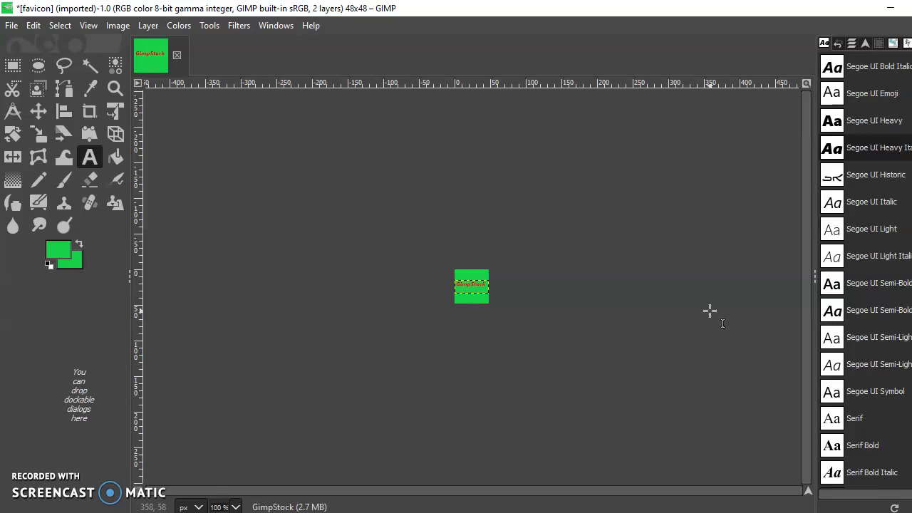
# - Leave text editing so the red GimpStock text renders normally on the 48×48 favicon
pyautogui.click(472, 283)
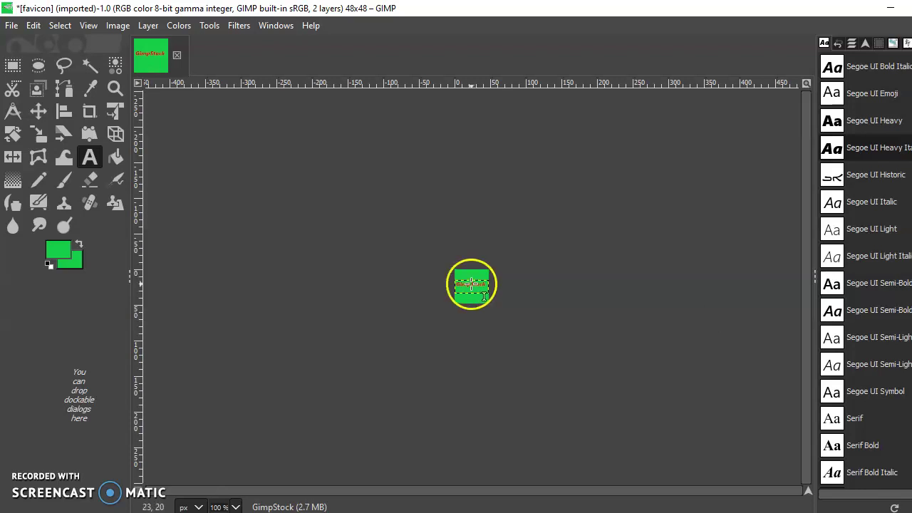
pyautogui.click(525, 277)
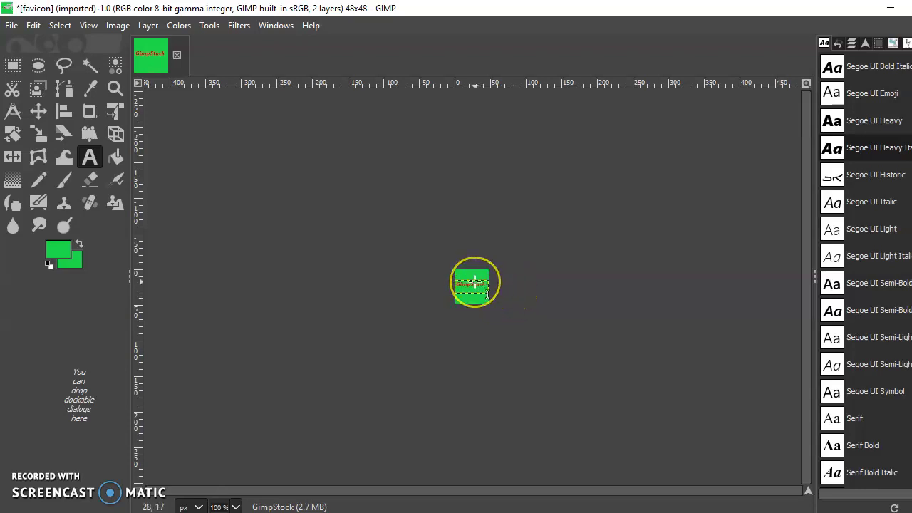
pyautogui.click(537, 287)
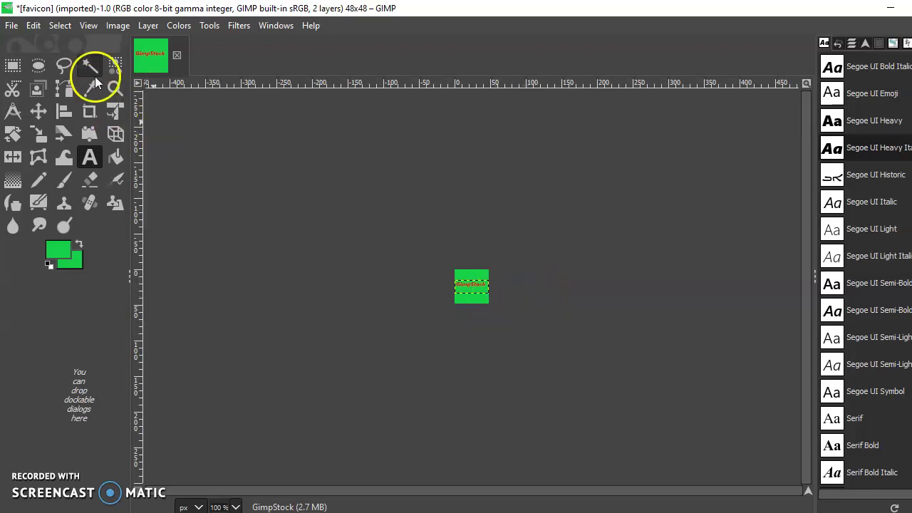
# - Scale the image to 500 × 400 pixels with the width–height chain unlinked
pyautogui.click(120, 26)
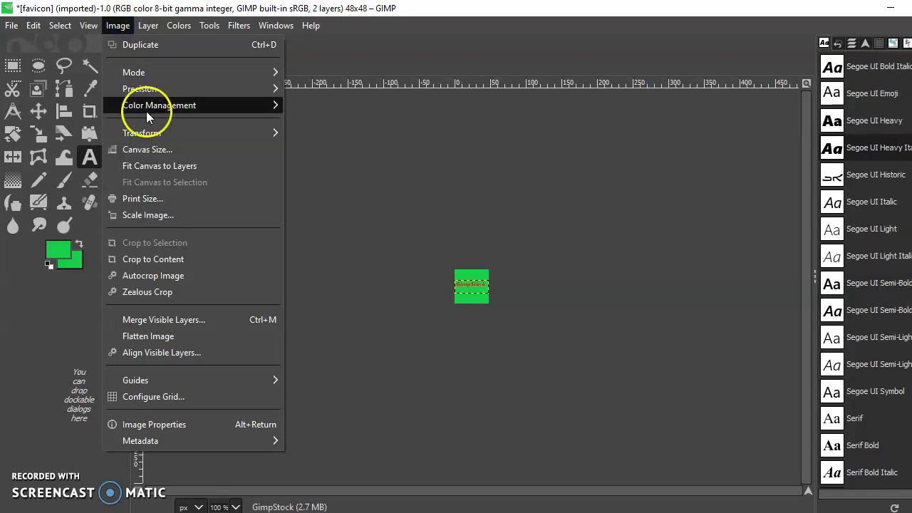
pyautogui.click(159, 216)
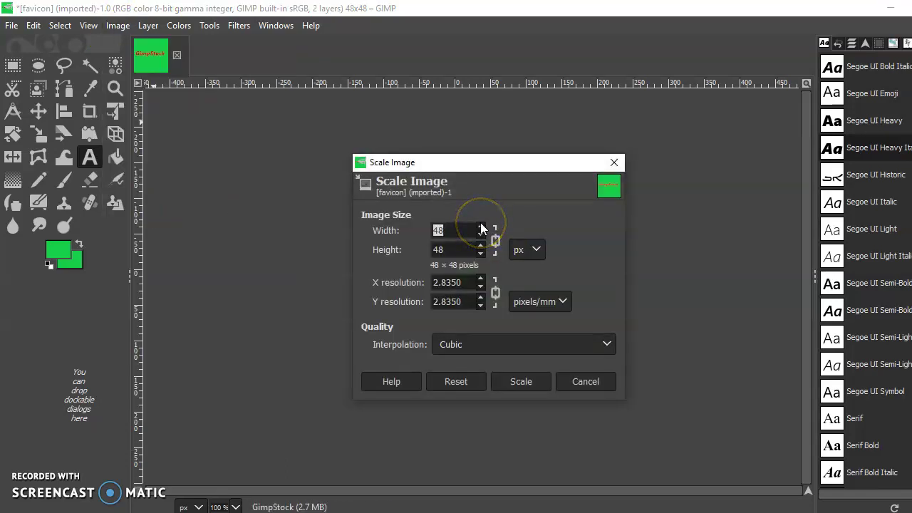
pyautogui.write('211')
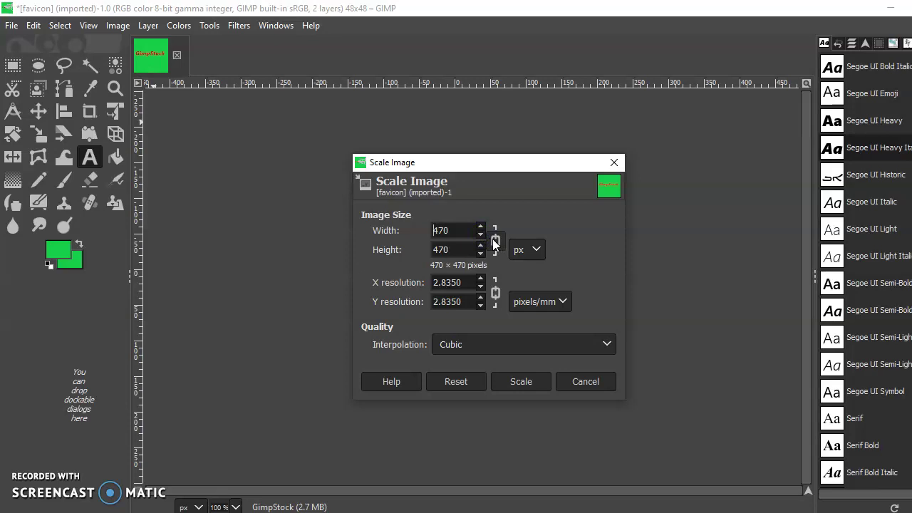
pyautogui.click(495, 241)
pyautogui.click(481, 226)
pyautogui.click(481, 252)
pyautogui.click(519, 382)
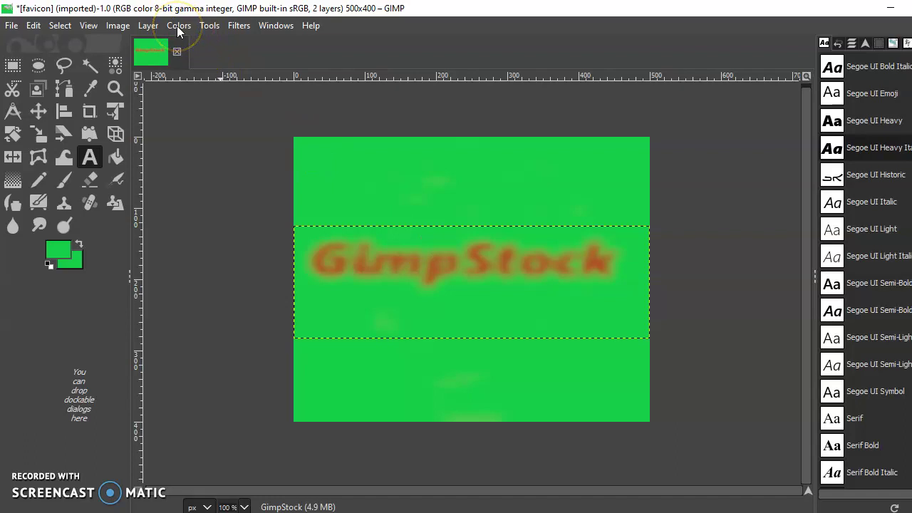
# - Mark out a text box on the canvas with the Text tool
pyautogui.click(209, 27)
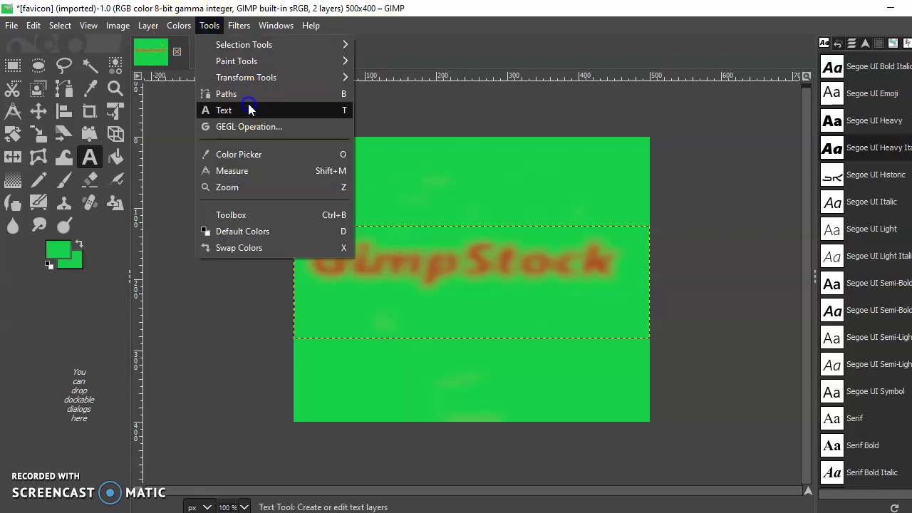
pyautogui.click(248, 109)
pyautogui.moveTo(295, 203); pyautogui.dragTo(414, 356)
pyautogui.click(180, 240)
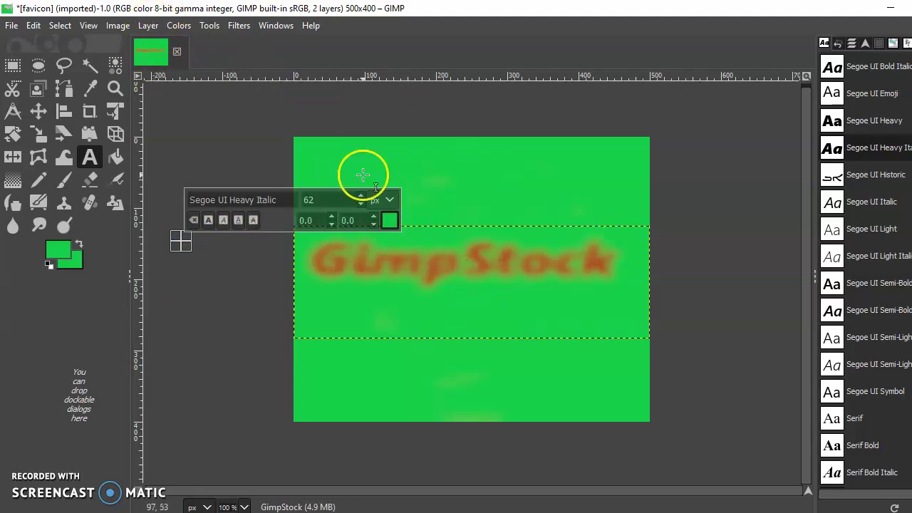
# - Pick green from the image and brush it over the blurred red text band
pyautogui.click(206, 26)
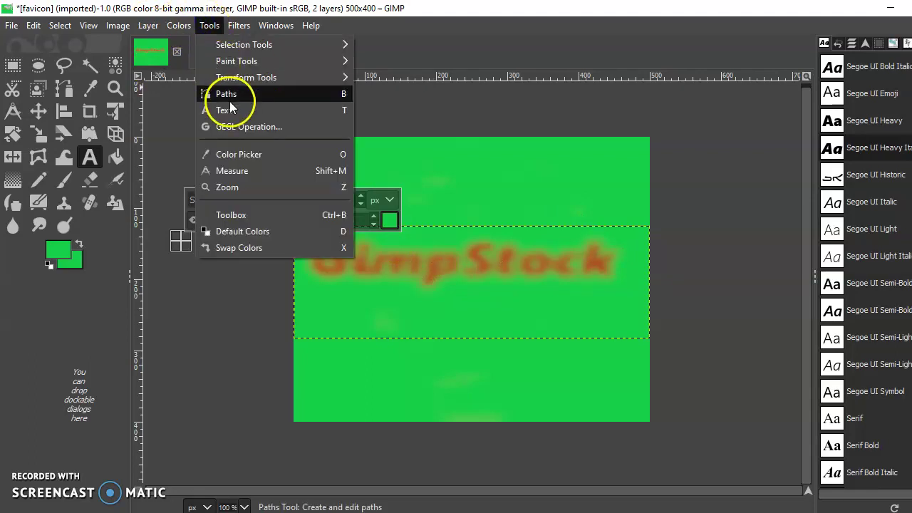
pyautogui.click(245, 154)
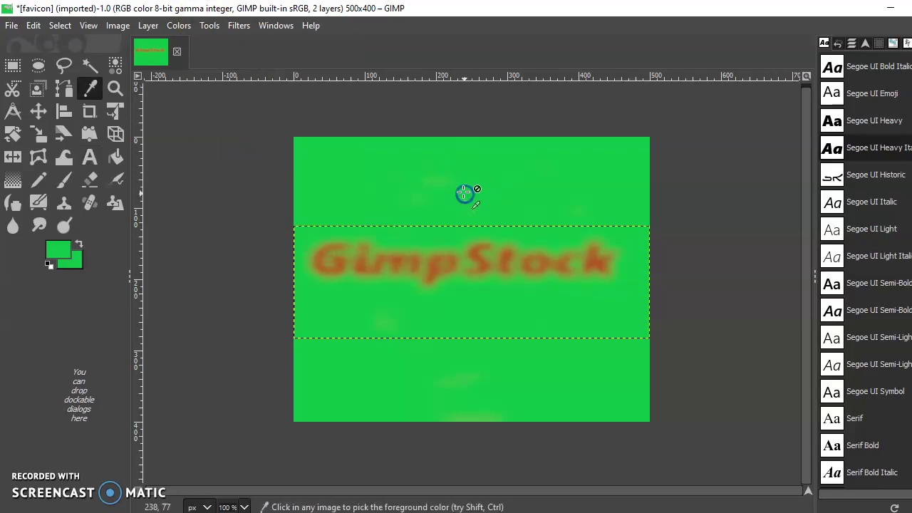
pyautogui.click(207, 27)
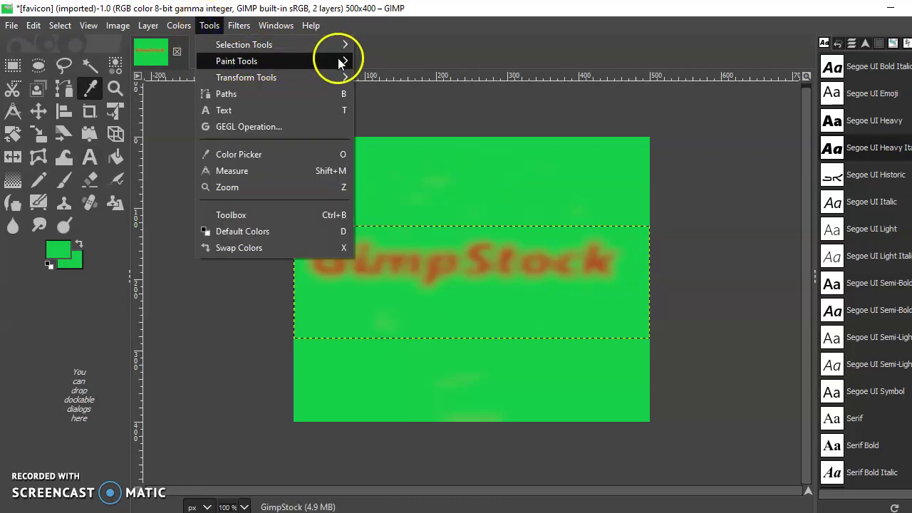
pyautogui.moveTo(356, 64)
pyautogui.click(390, 110)
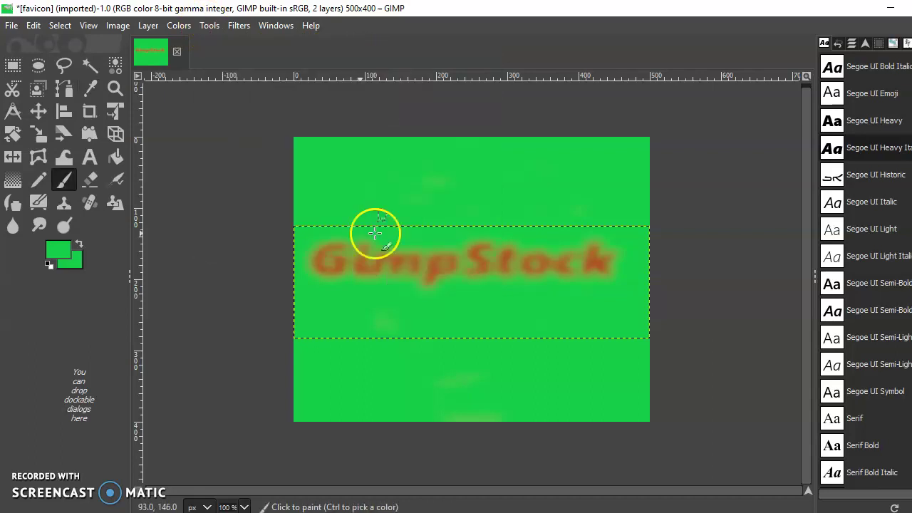
pyautogui.moveTo(342, 278)
pyautogui.mouseDown()
pyautogui.moveTo(382, 243)
pyautogui.moveTo(340, 257)
pyautogui.moveTo(328, 249)
pyautogui.moveTo(312, 276)
pyautogui.moveTo(312, 255)
pyautogui.moveTo(336, 229)
pyautogui.moveTo(386, 267)
pyautogui.moveTo(519, 255)
pyautogui.moveTo(479, 284)
pyautogui.moveTo(669, 252)
pyautogui.moveTo(593, 282)
pyautogui.moveTo(532, 287)
pyautogui.moveTo(588, 239)
pyautogui.moveTo(557, 265)
pyautogui.moveTo(588, 249)
pyautogui.moveTo(643, 241)
pyautogui.moveTo(581, 276)
pyautogui.moveTo(419, 287)
pyautogui.moveTo(443, 271)
pyautogui.moveTo(558, 252)
pyautogui.moveTo(360, 263)
pyautogui.moveTo(451, 240)
pyautogui.moveTo(510, 235)
pyautogui.moveTo(401, 261)
pyautogui.moveTo(562, 230)
pyautogui.mouseUp()
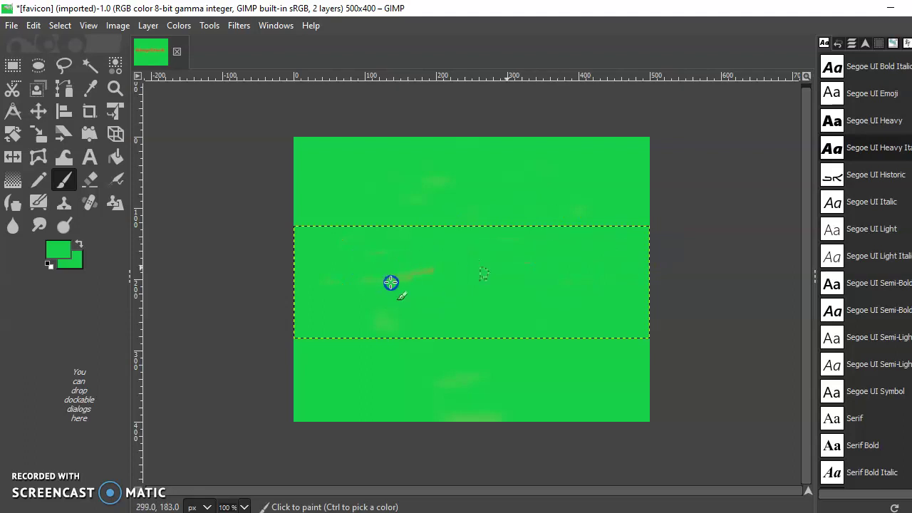
pyautogui.moveTo(425, 279)
pyautogui.mouseDown()
pyautogui.moveTo(400, 235)
pyautogui.moveTo(508, 250)
pyautogui.moveTo(558, 277)
pyautogui.mouseUp()
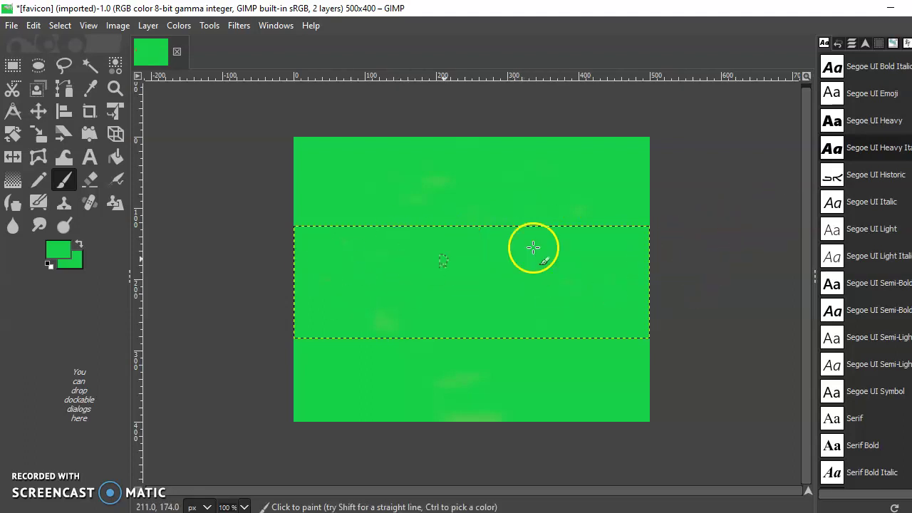
# - Draw a text box across the green band and set the font size to 82 px
pyautogui.click(209, 25)
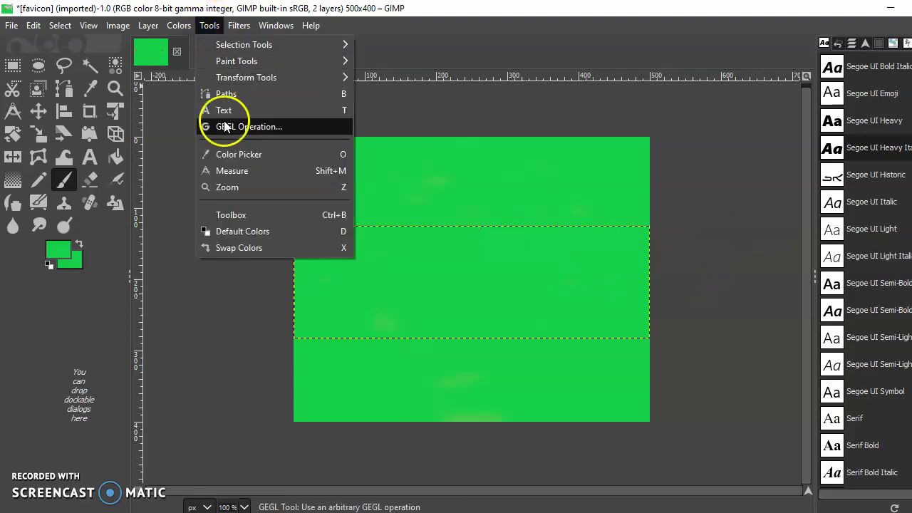
pyautogui.click(226, 111)
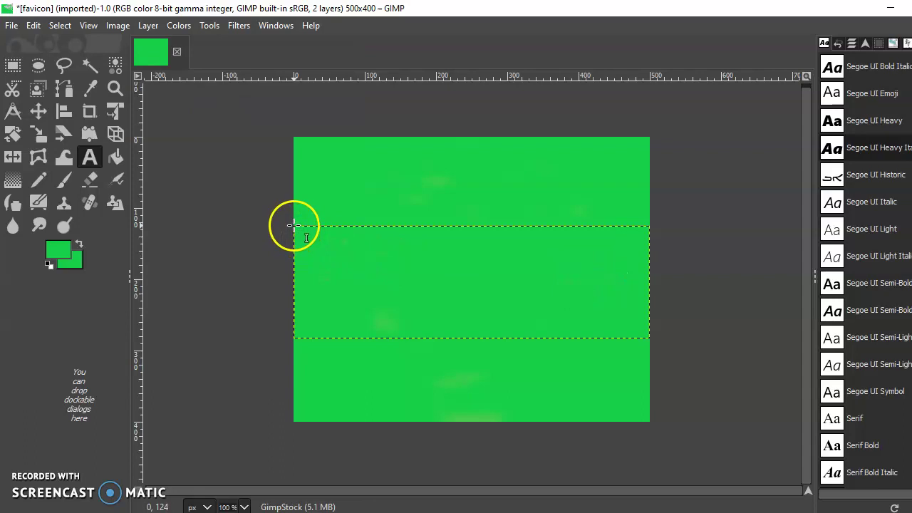
pyautogui.moveTo(294, 225)
pyautogui.mouseDown()
pyautogui.moveTo(397, 224)
pyautogui.moveTo(637, 250)
pyautogui.moveTo(649, 338)
pyautogui.mouseUp()
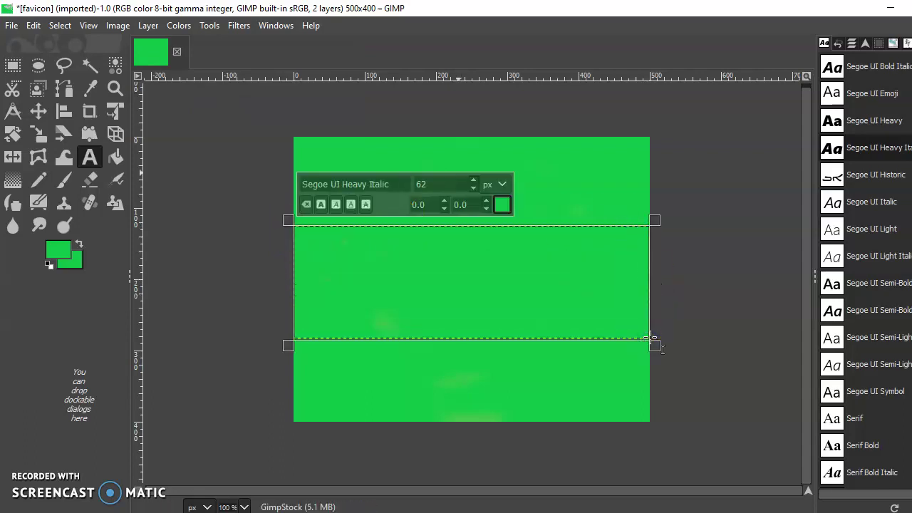
pyautogui.click(473, 181)
pyautogui.click(472, 189)
pyautogui.click(473, 189)
# - Set the text colour to a strong red
pyautogui.click(502, 205)
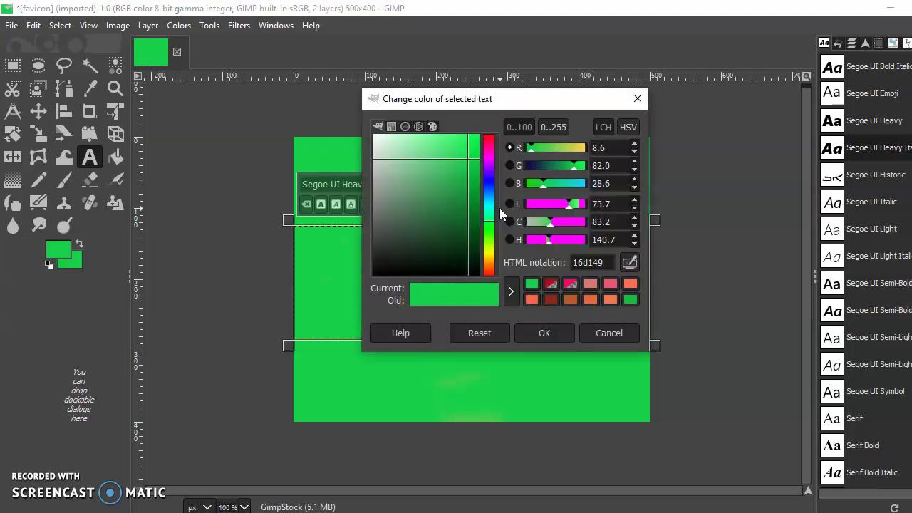
pyautogui.click(488, 146)
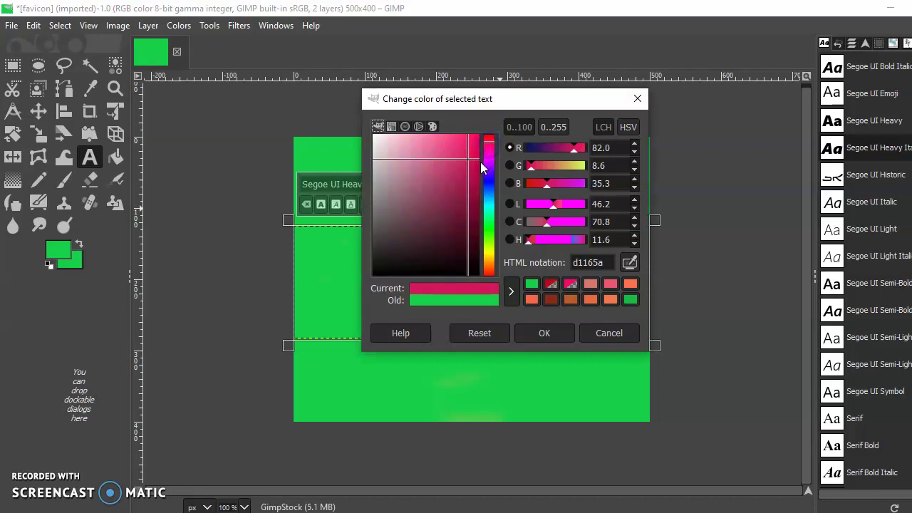
pyautogui.click(472, 154)
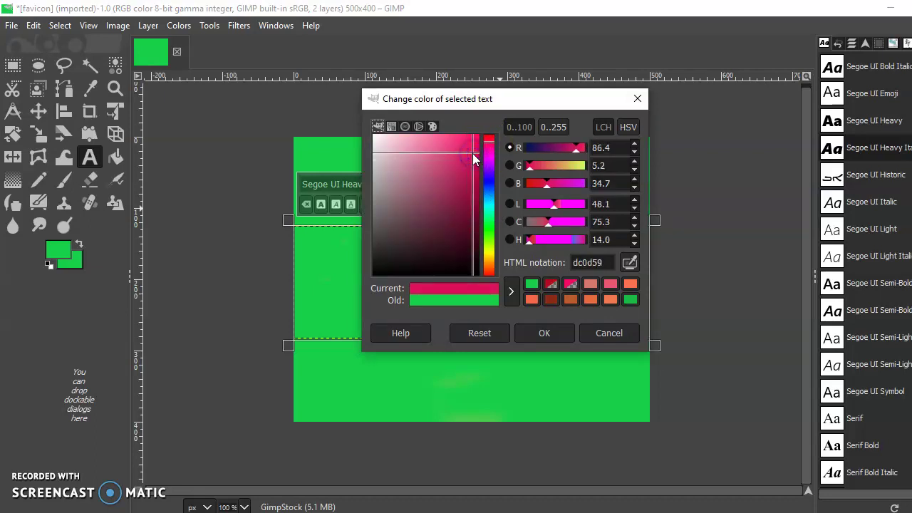
pyautogui.click(510, 292)
pyautogui.click(542, 331)
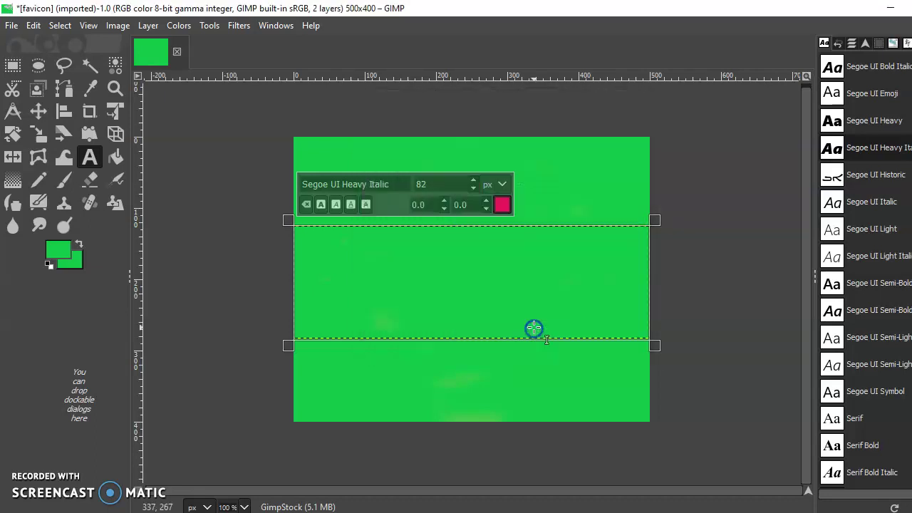
# - Type 'GimpStock' in the box and remove the leading space
pyautogui.click(324, 272)
pyautogui.write('G')
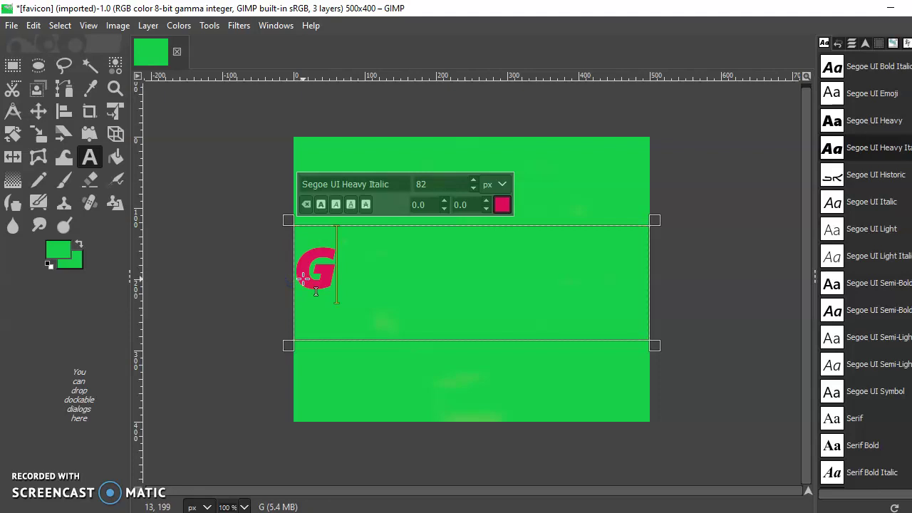
pyautogui.write('imp')
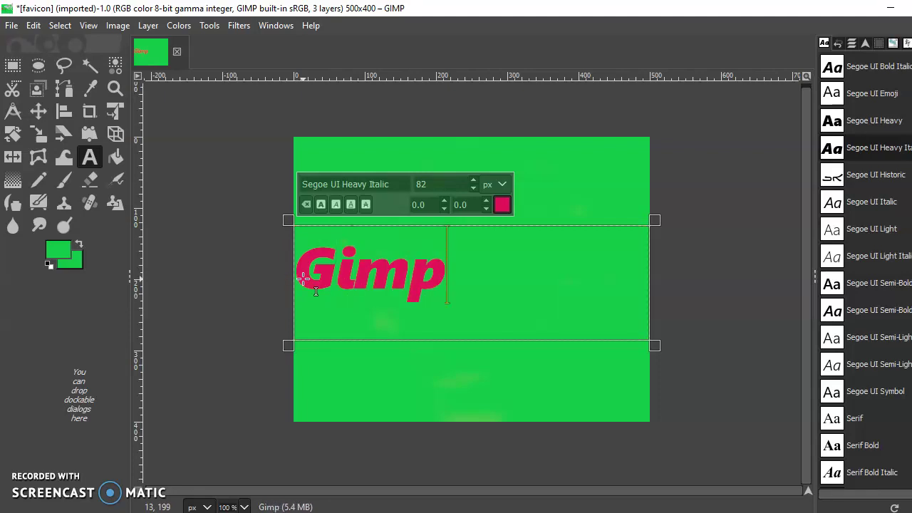
pyautogui.write('St')
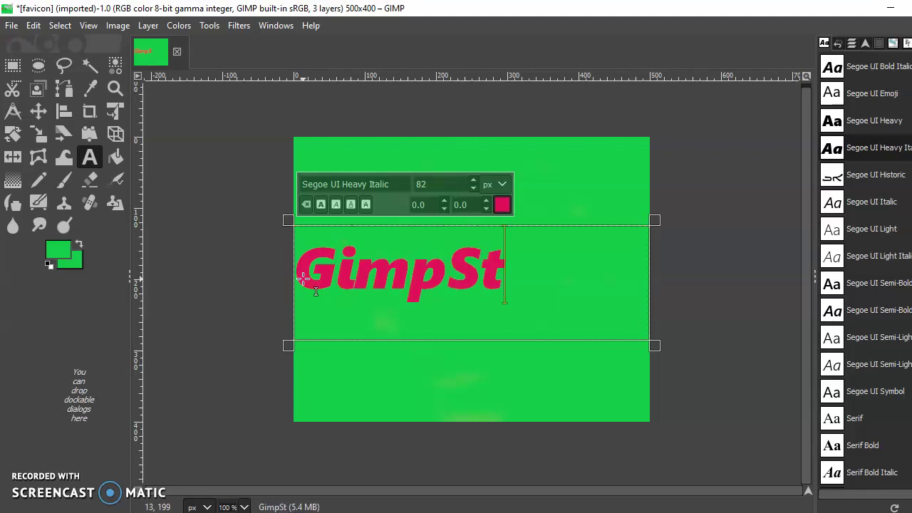
pyautogui.write('ock')
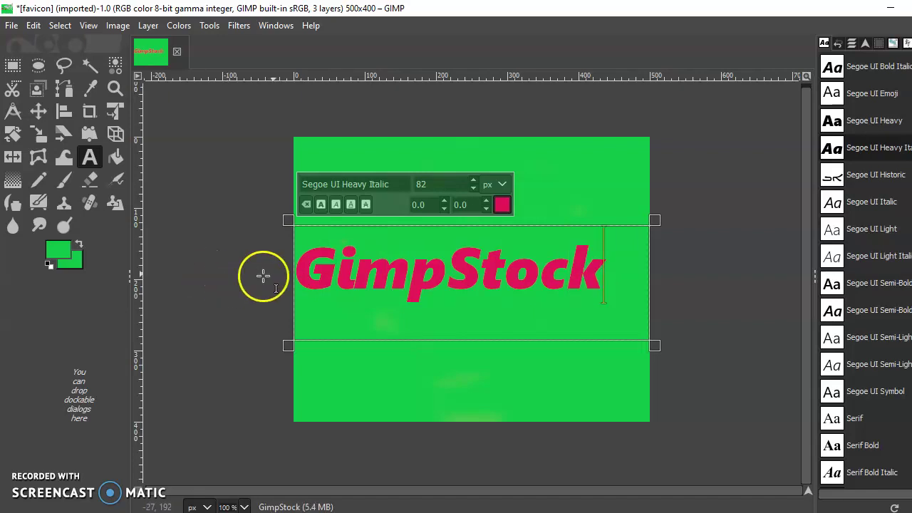
pyautogui.click(297, 266)
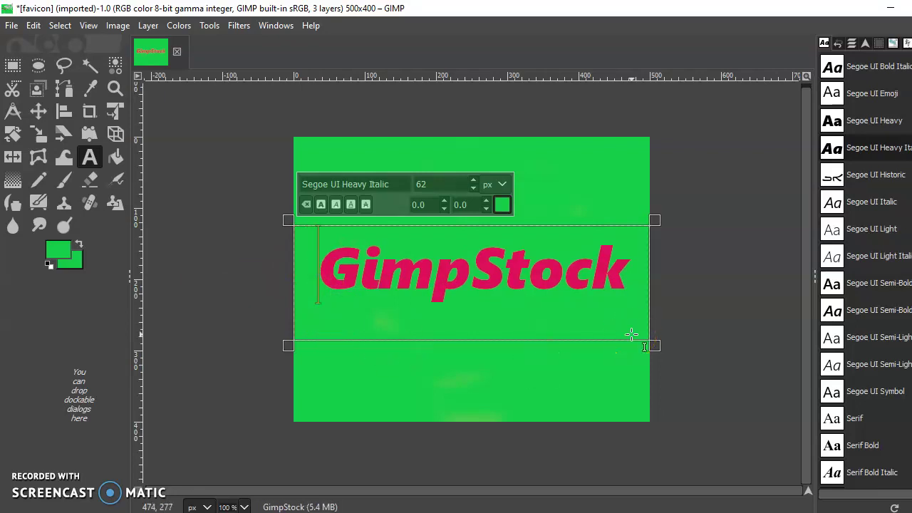
pyautogui.press('BackSpace')
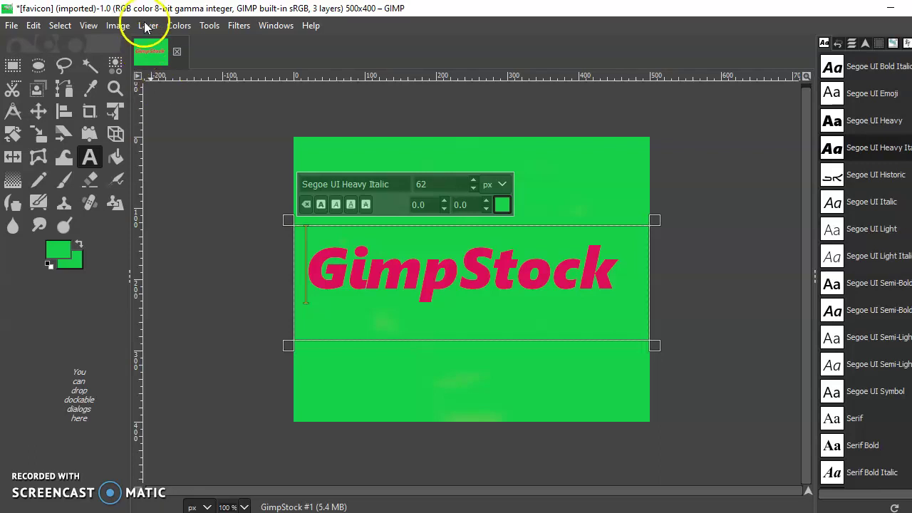
# - Scale the image down to 48 × 48 pixels, adjusting width and height independently
pyautogui.click(124, 28)
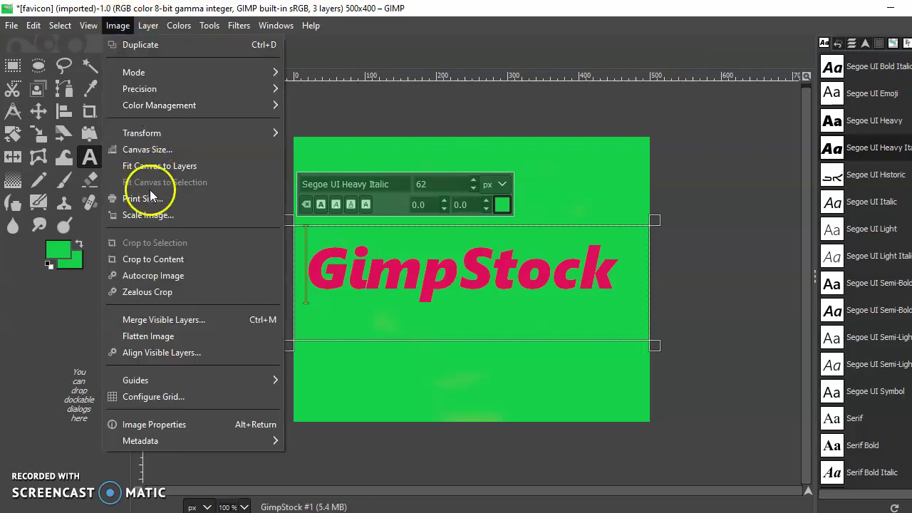
pyautogui.click(150, 215)
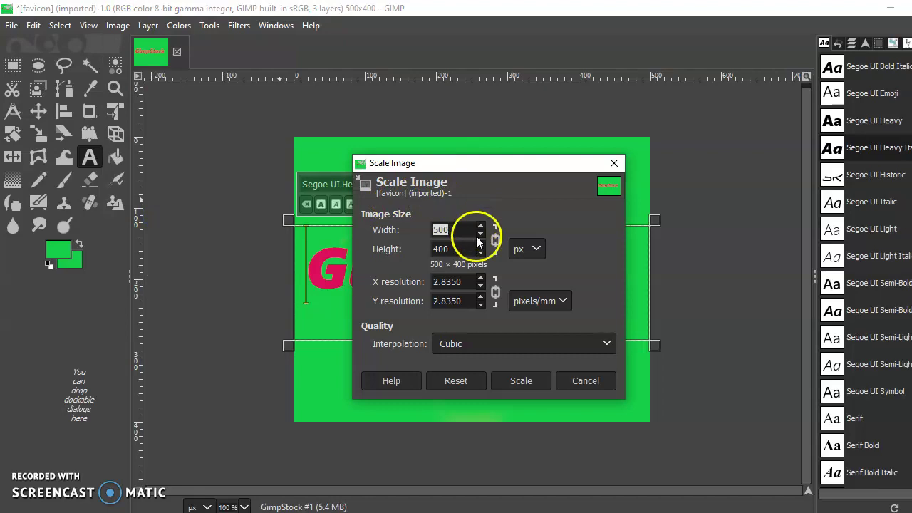
pyautogui.click(481, 235)
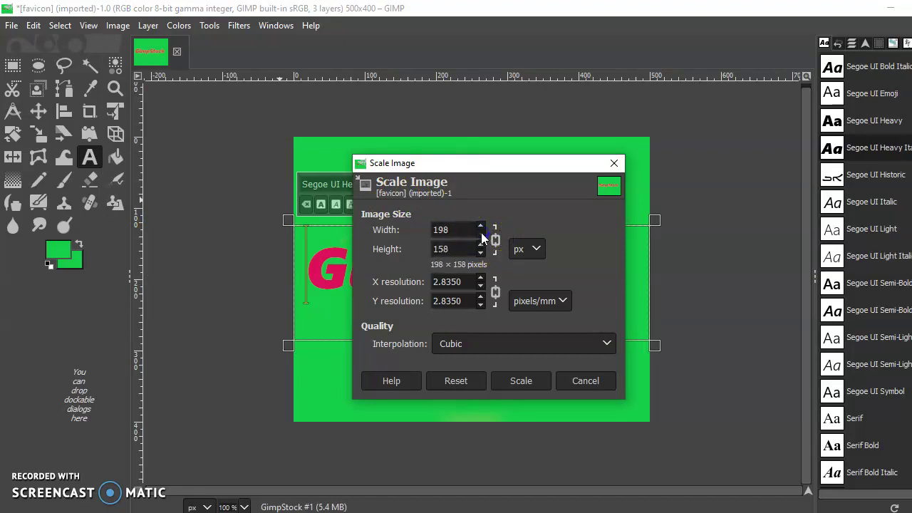
pyautogui.moveTo(482, 235); pyautogui.dragTo(482, 235)
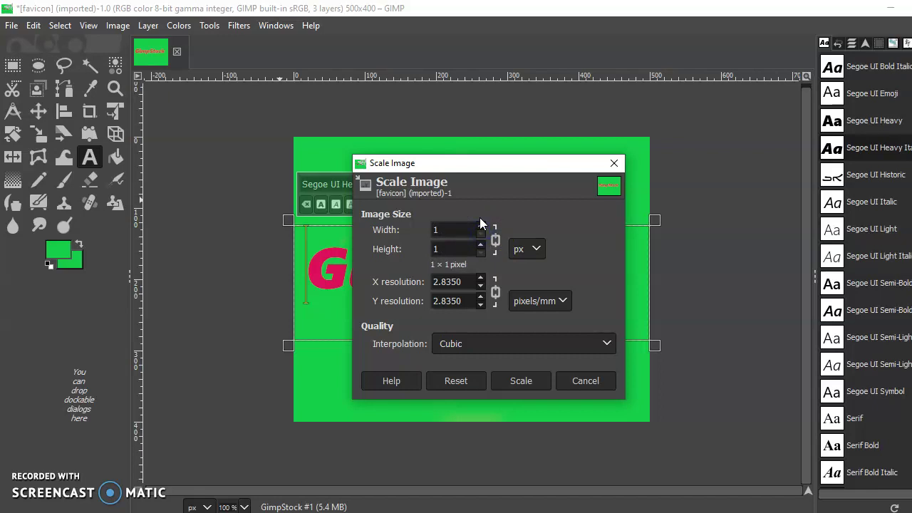
pyautogui.click(480, 225)
pyautogui.click(480, 225)
pyautogui.click(480, 225)
pyautogui.click(480, 225)
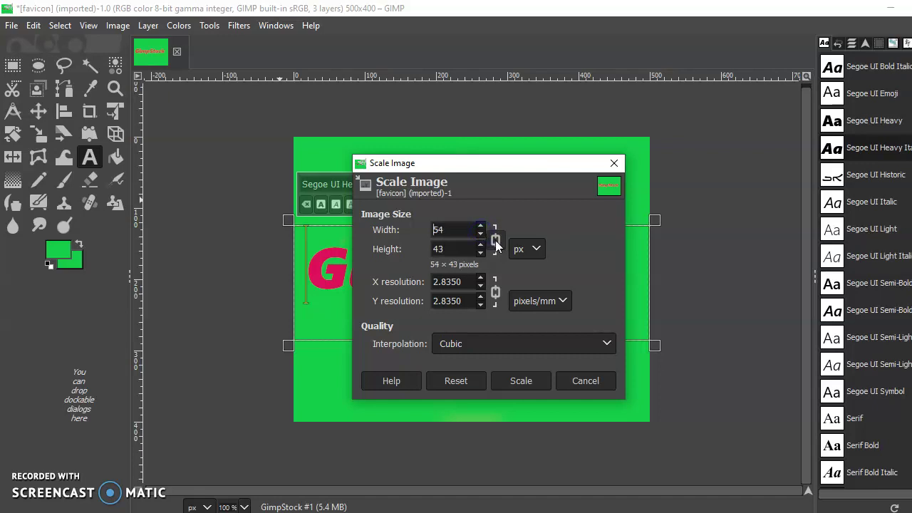
pyautogui.click(495, 241)
pyautogui.click(480, 246)
pyautogui.click(479, 246)
pyautogui.click(520, 381)
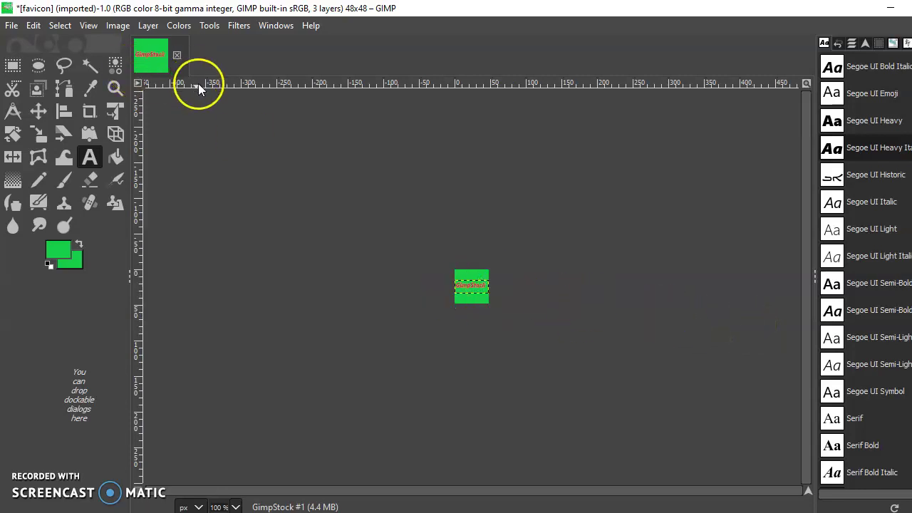
# - Overwrite favicon.png, close the image discarding changes, and bring up the Open Image dialog
pyautogui.click(10, 27)
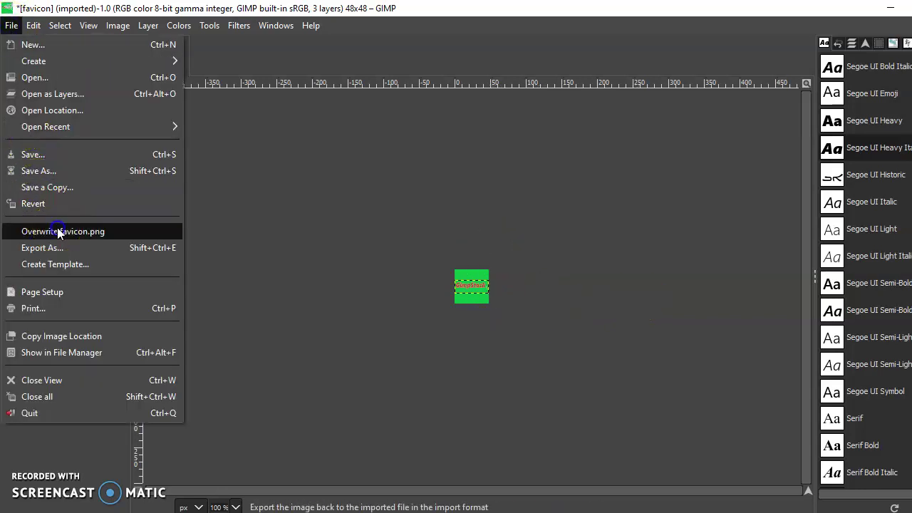
pyautogui.click(59, 232)
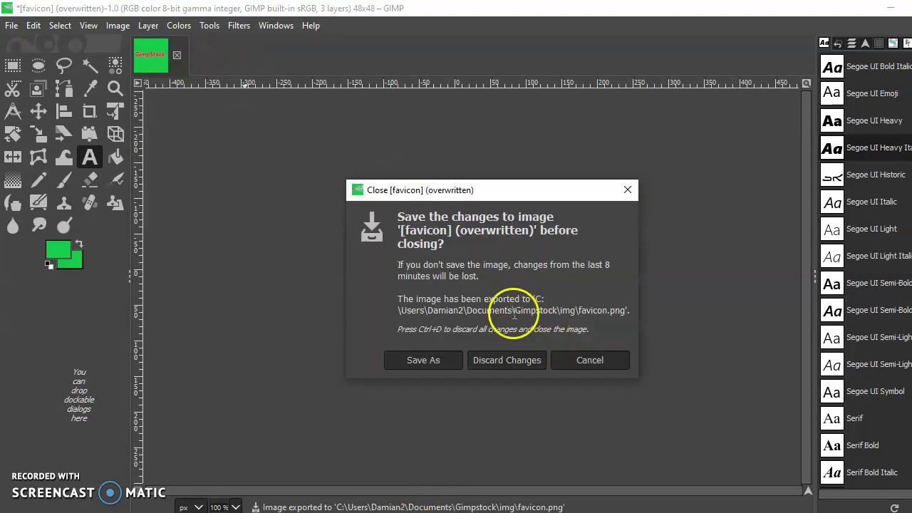
pyautogui.click(512, 360)
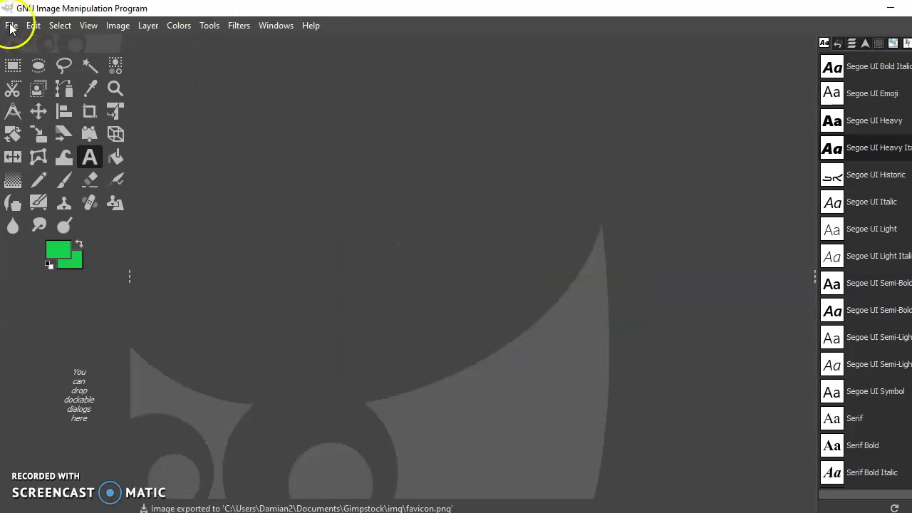
pyautogui.click(11, 25)
pyautogui.click(25, 75)
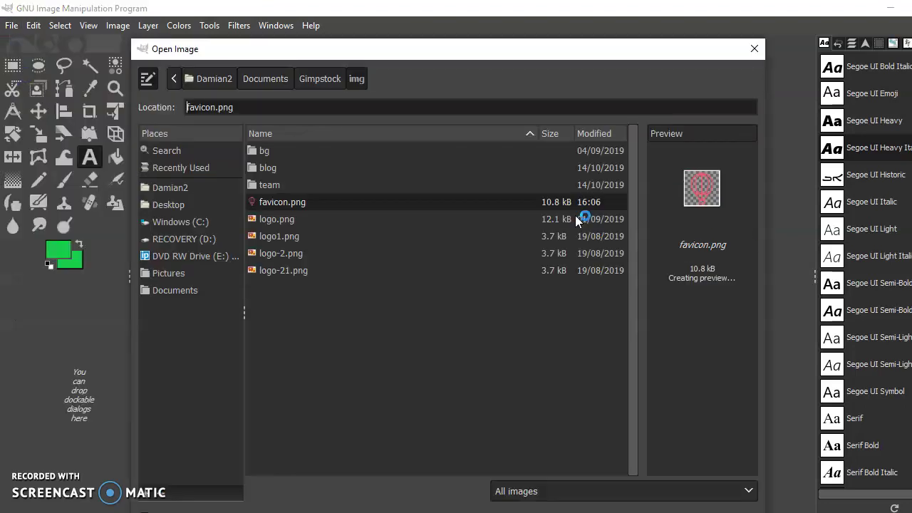
# - Open favicon.png and remove its layer's alpha channel
pyautogui.doubleClick(274, 202)
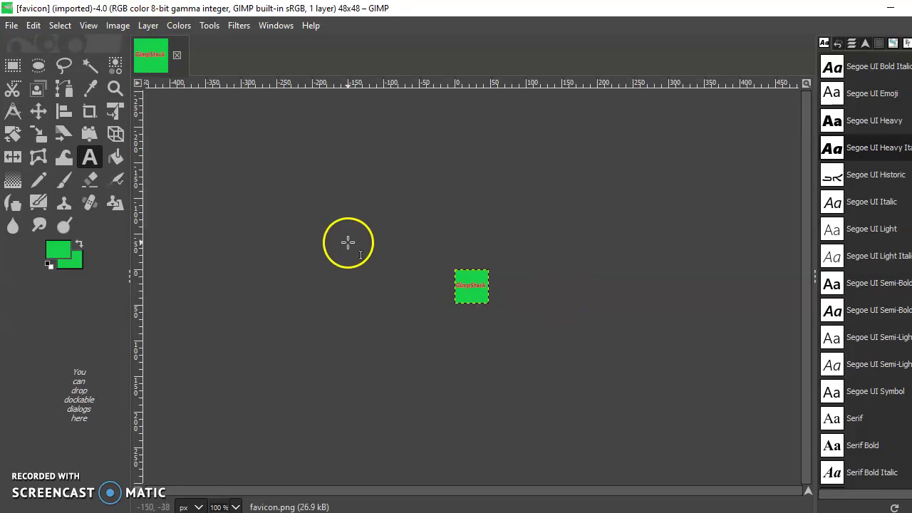
pyautogui.click(147, 26)
pyautogui.moveTo(284, 207)
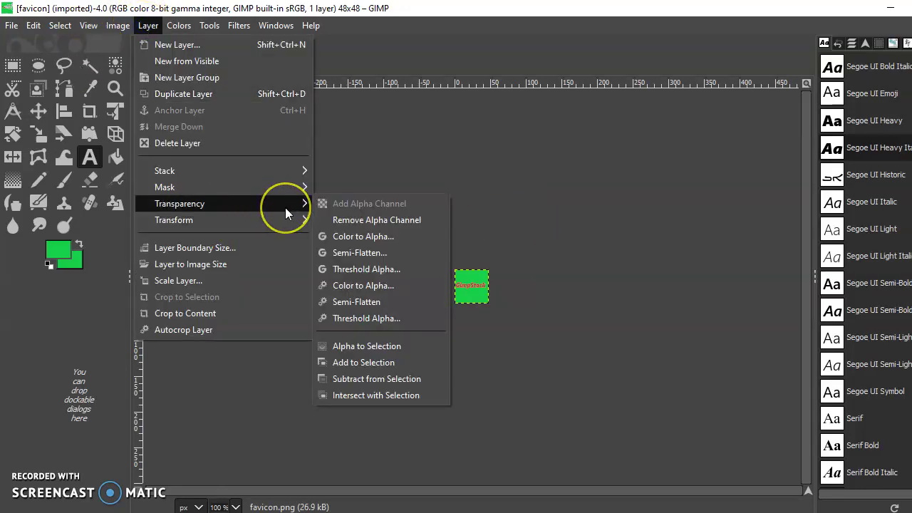
pyautogui.click(351, 220)
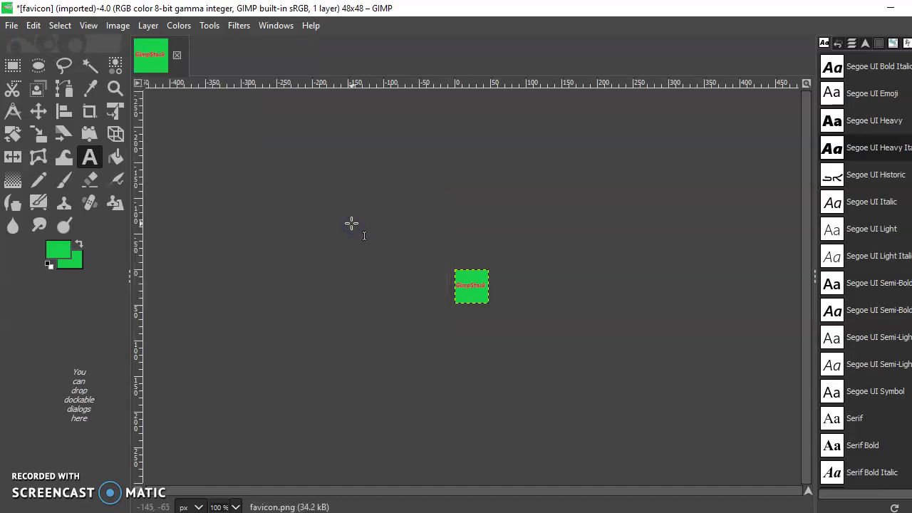
# - Add an alpha channel back to the layer via Layer > Transparency
pyautogui.click(145, 25)
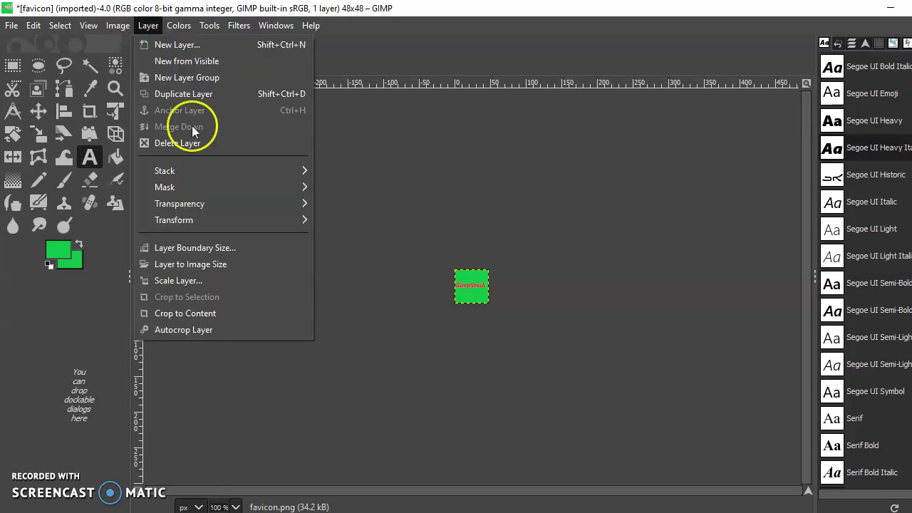
pyautogui.click(296, 203)
pyautogui.click(335, 203)
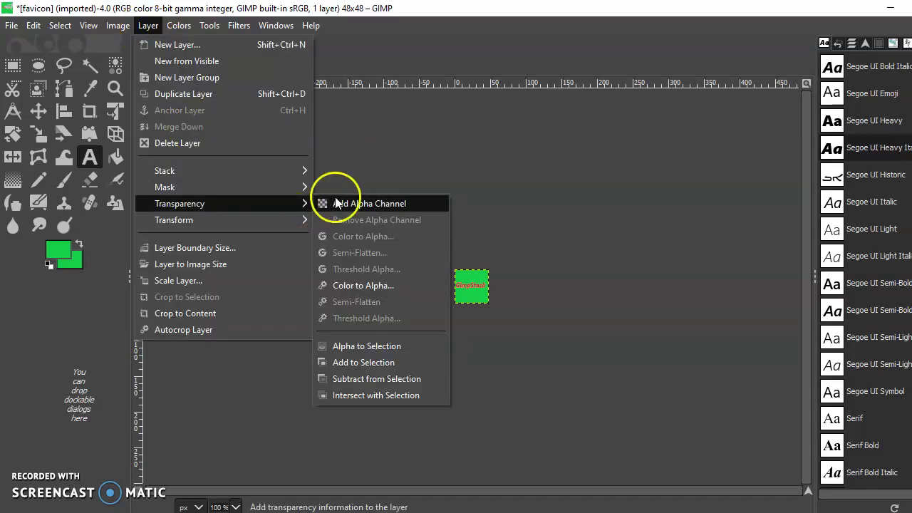
pyautogui.click(292, 190)
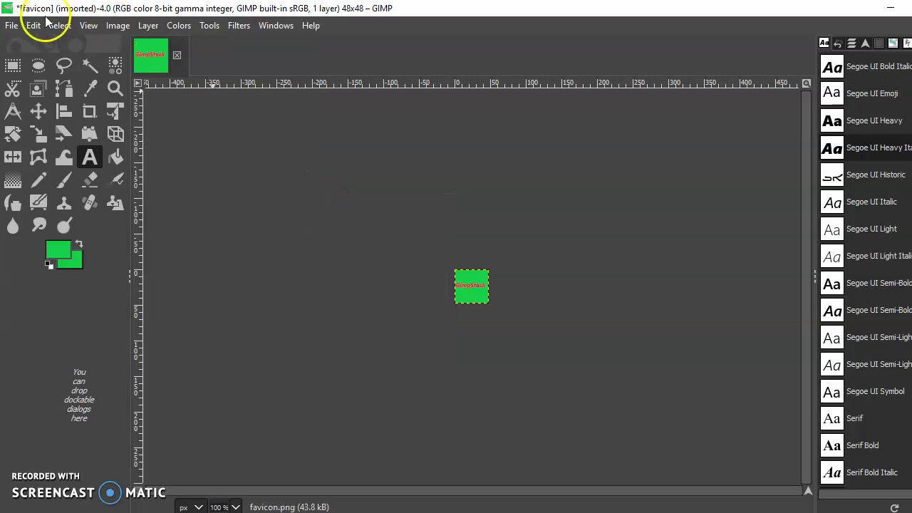
# - Undo both alpha-channel changes and bring up the Layer > Transparency options
pyautogui.click(33, 25)
pyautogui.click(43, 44)
pyautogui.click(34, 26)
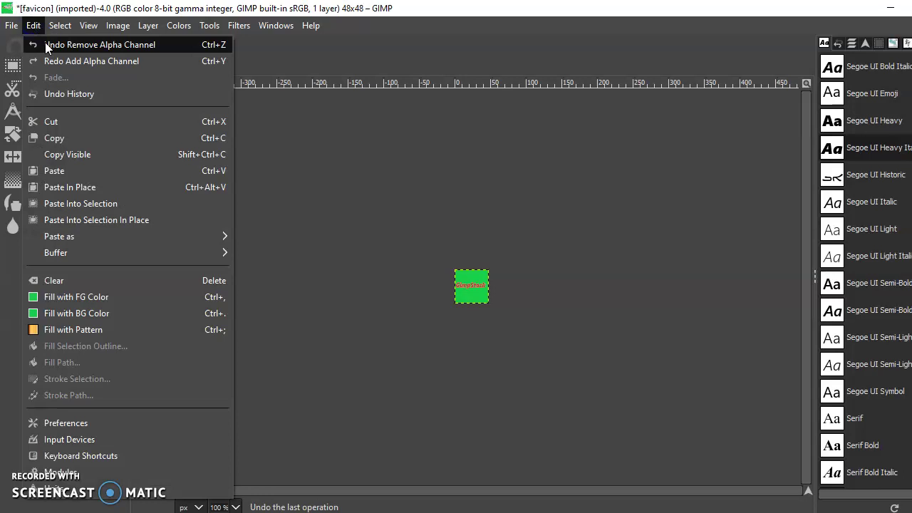
pyautogui.click(45, 43)
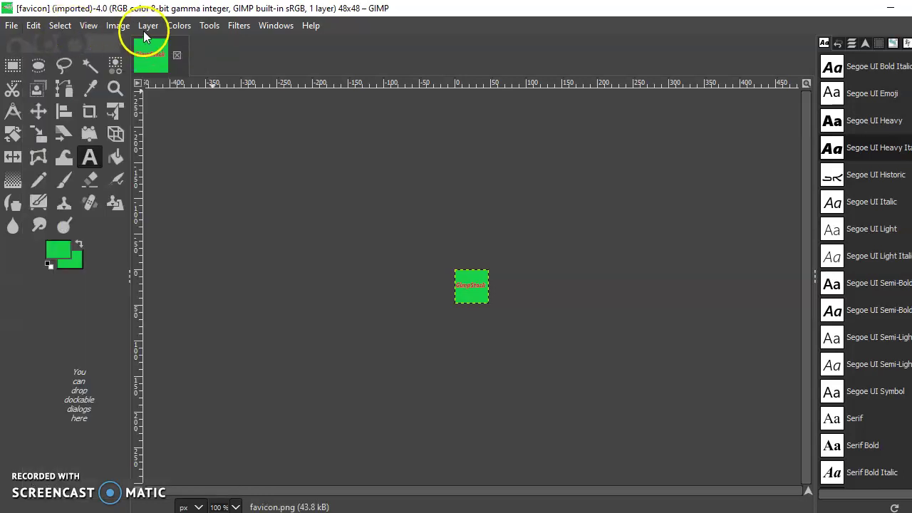
pyautogui.click(119, 26)
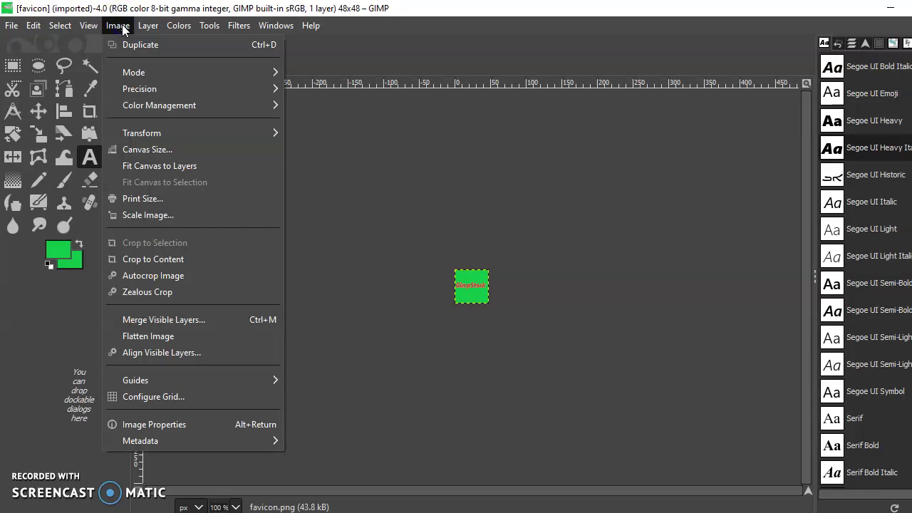
pyautogui.click(148, 27)
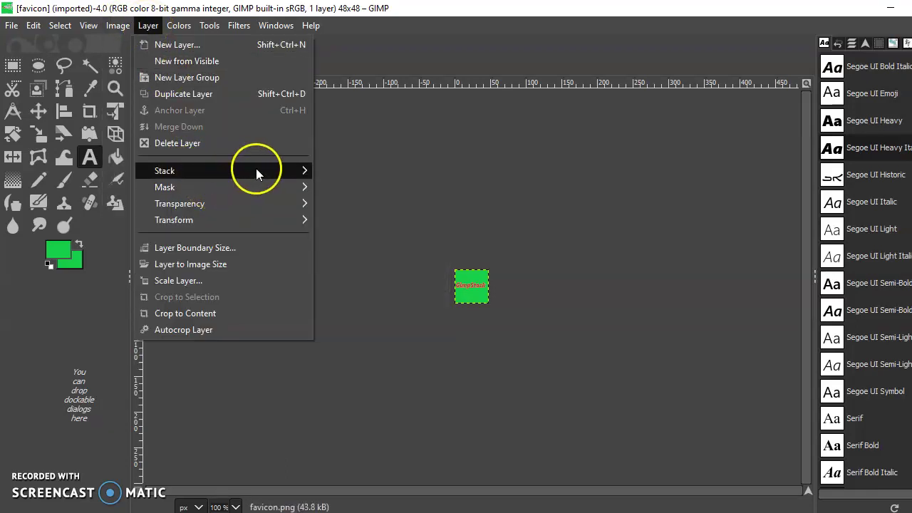
pyautogui.moveTo(260, 203)
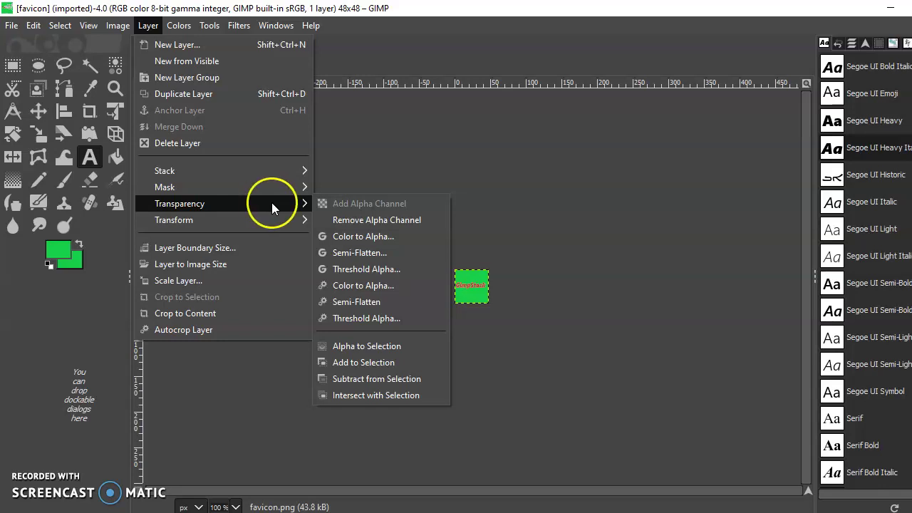
# - Dismiss the Color to Alpha dialog, then remove the layer's alpha channel
pyautogui.click(358, 236)
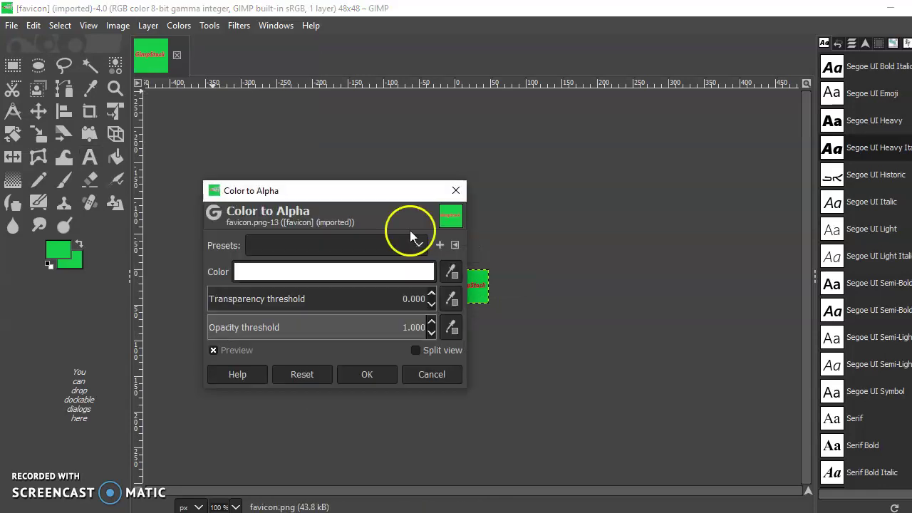
pyautogui.click(455, 190)
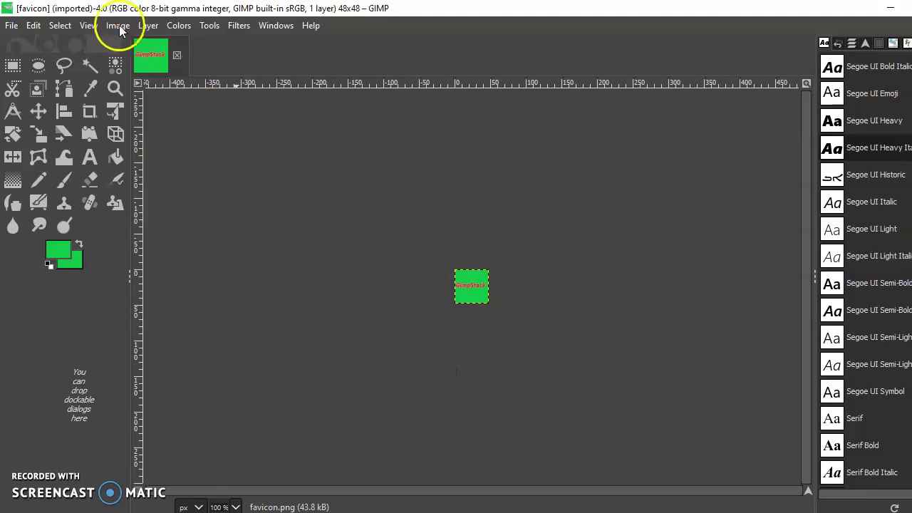
pyautogui.click(118, 26)
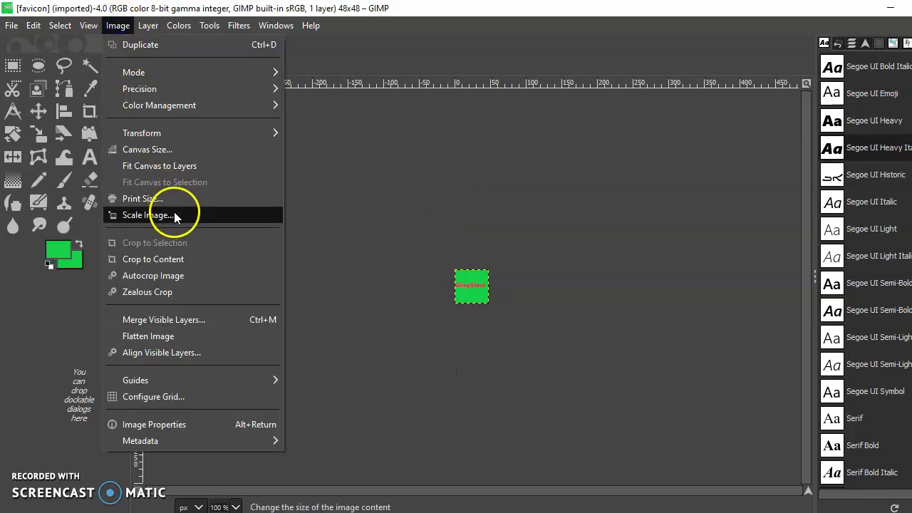
pyautogui.moveTo(146, 26)
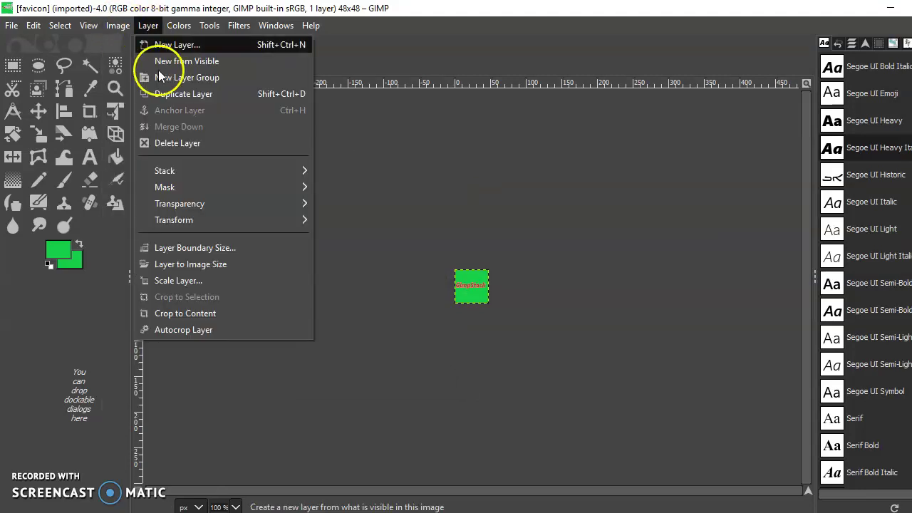
pyautogui.moveTo(207, 203)
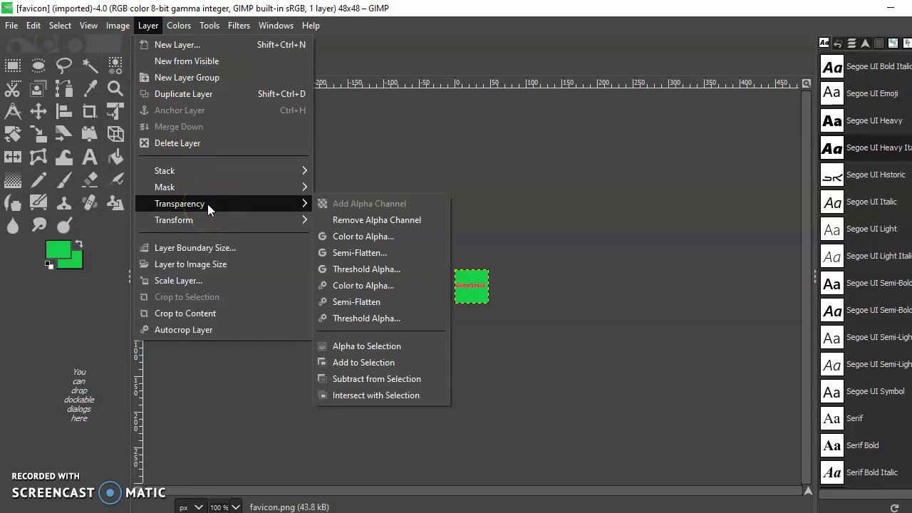
pyautogui.click(353, 222)
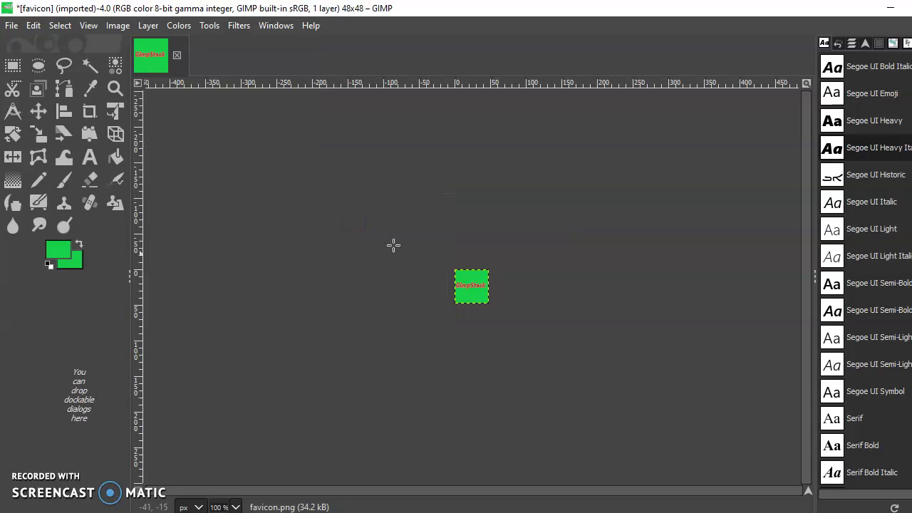
# - Apply Color to Alpha with white, leaving green with darker red GimpStock text
pyautogui.click(470, 284)
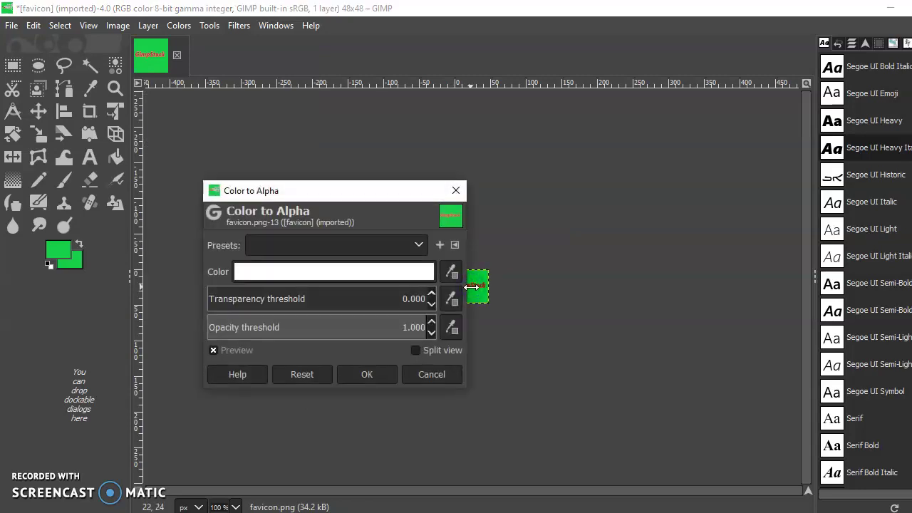
pyautogui.click(378, 374)
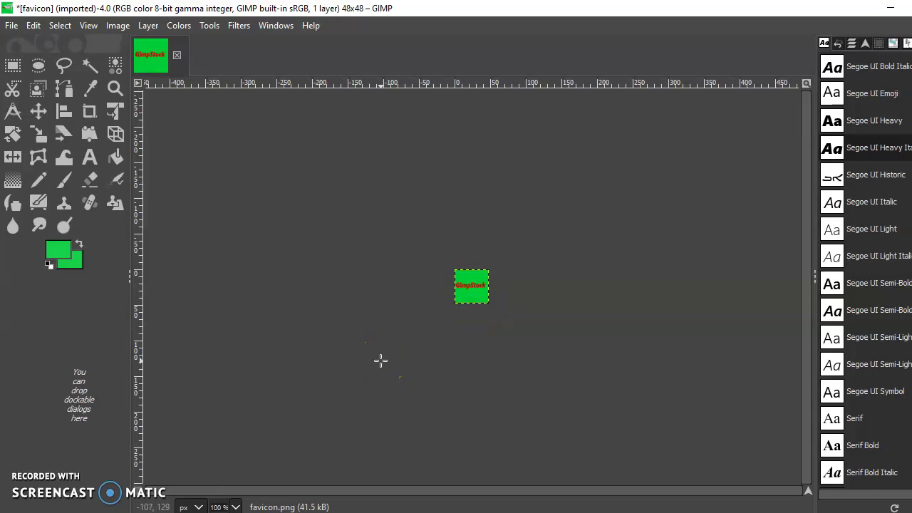
pyautogui.click(116, 458)
pyautogui.click(20, 480)
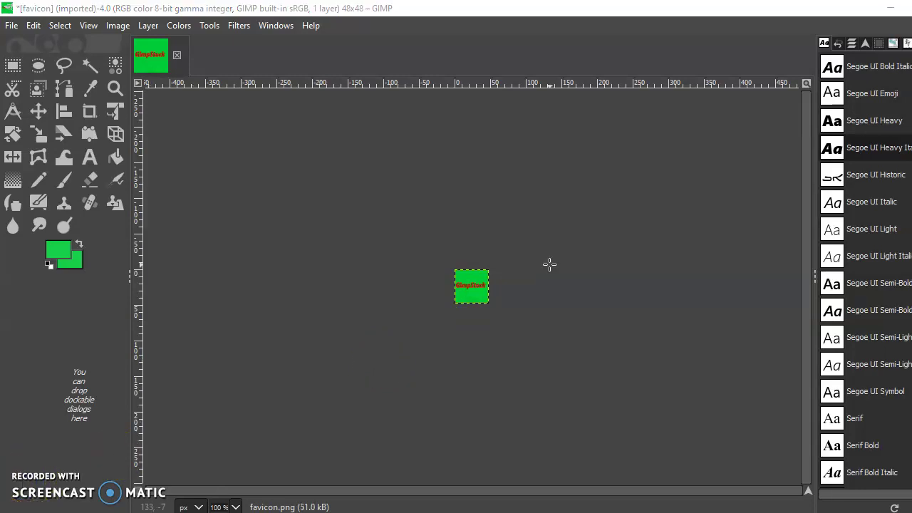
pyautogui.click(567, 240)
pyautogui.click(700, 217)
pyautogui.moveTo(509, 319)
pyautogui.mouseDown()
pyautogui.moveTo(488, 316)
pyautogui.moveTo(489, 305)
pyautogui.moveTo(498, 306)
pyautogui.mouseUp()
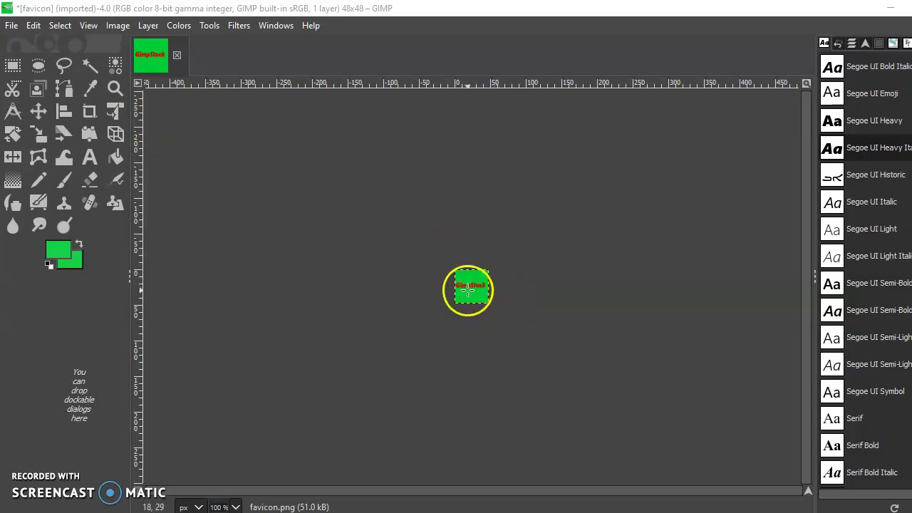
# - Close the favicon image, discarding its unsaved changes
pyautogui.click(177, 56)
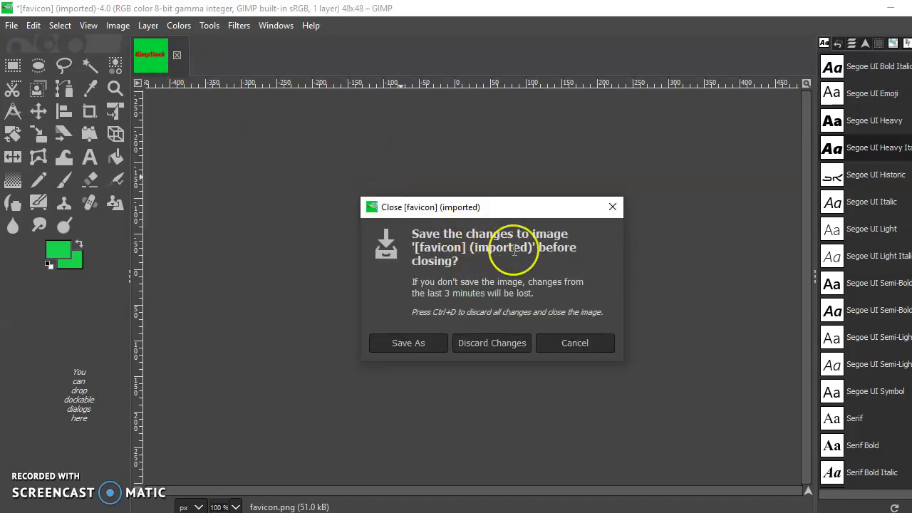
pyautogui.click(411, 341)
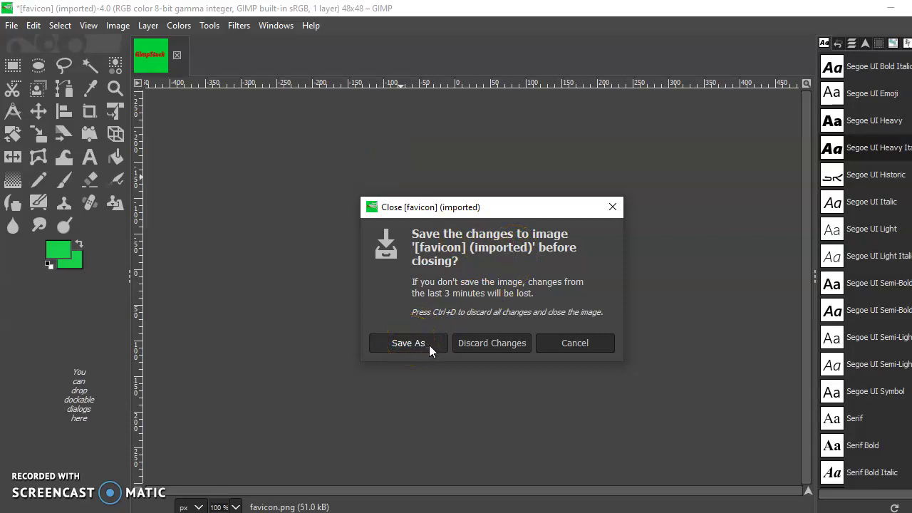
pyautogui.click(474, 343)
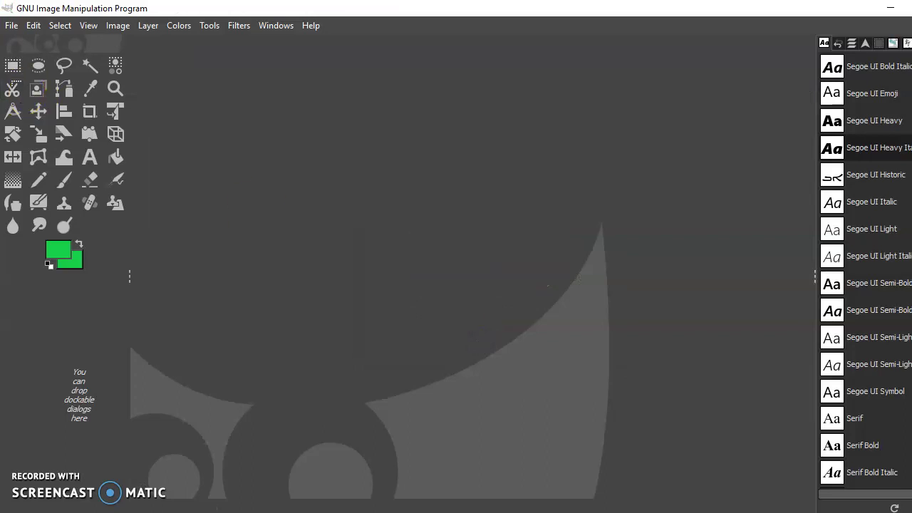
# - Preview favicon.png in the Open Image dialog as 48×48 RGB-alpha, one layer
pyautogui.click(15, 25)
pyautogui.click(27, 75)
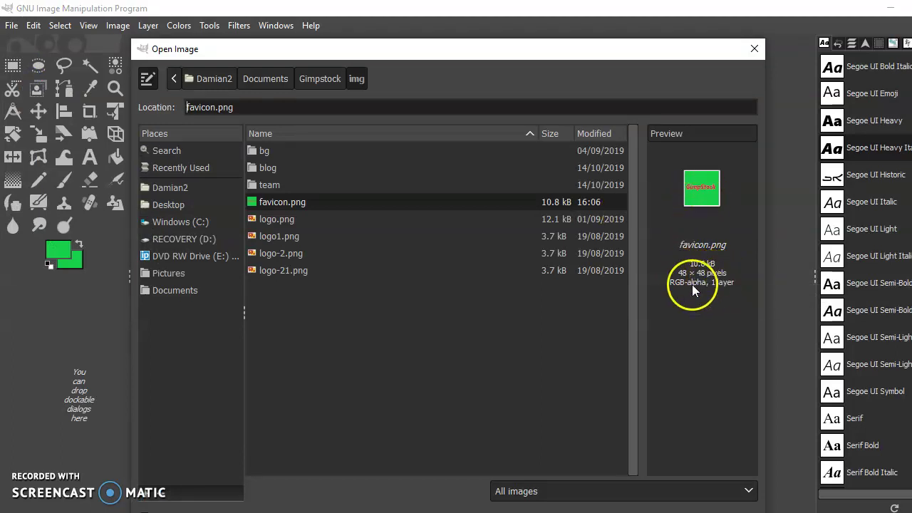
pyautogui.click(709, 201)
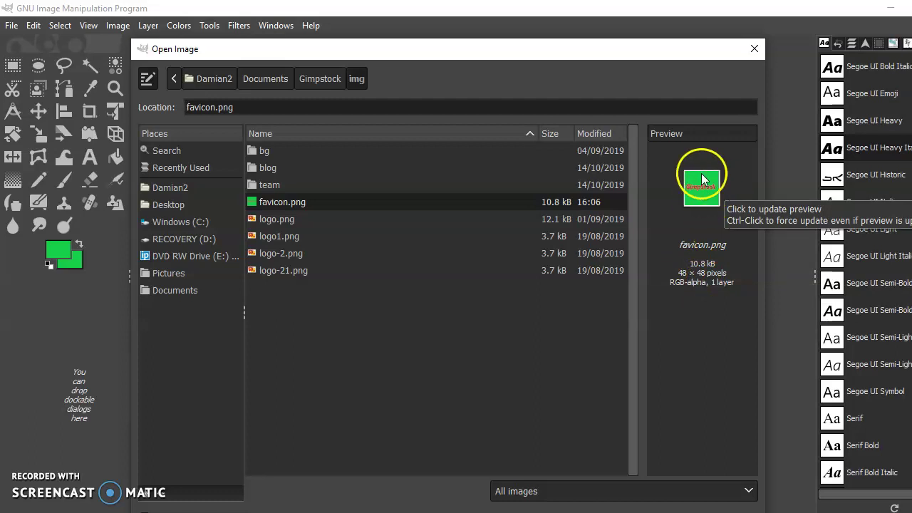